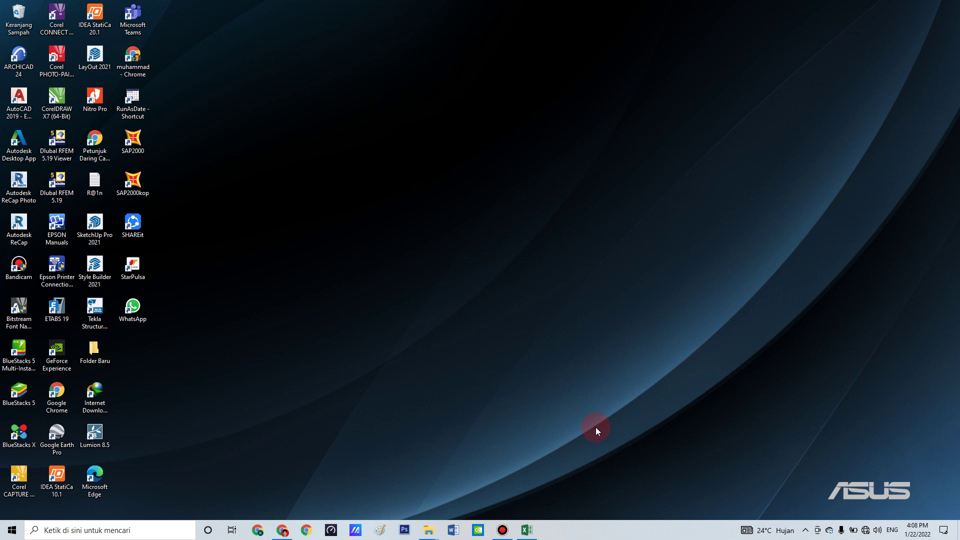
- Switch to the QUALITI CONTROL workbook in Excel and set the test specimen age (Hari Benda Uji) in D9 to 3 days
{"action": "left_click", "coordinate": [527, 530]}
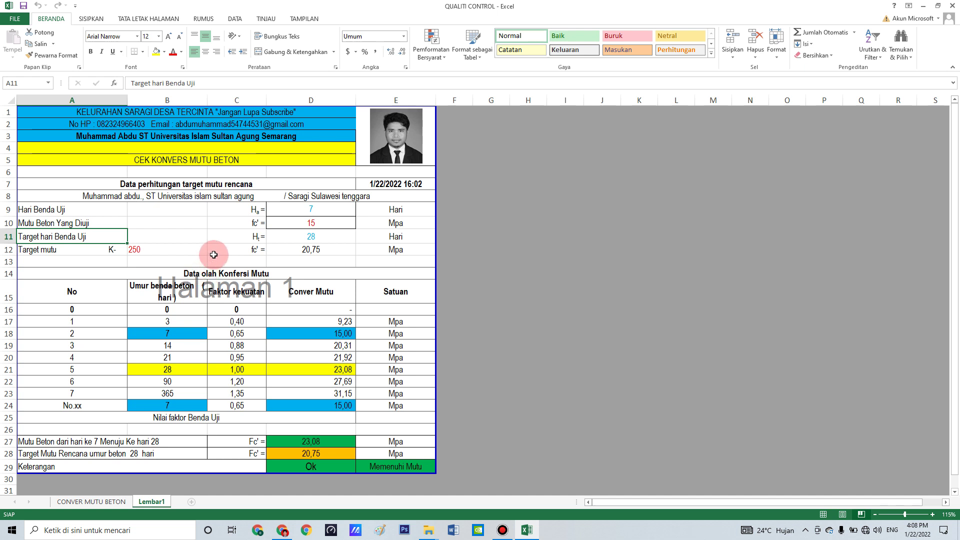
{"action": "left_click", "coordinate": [8, 210]}
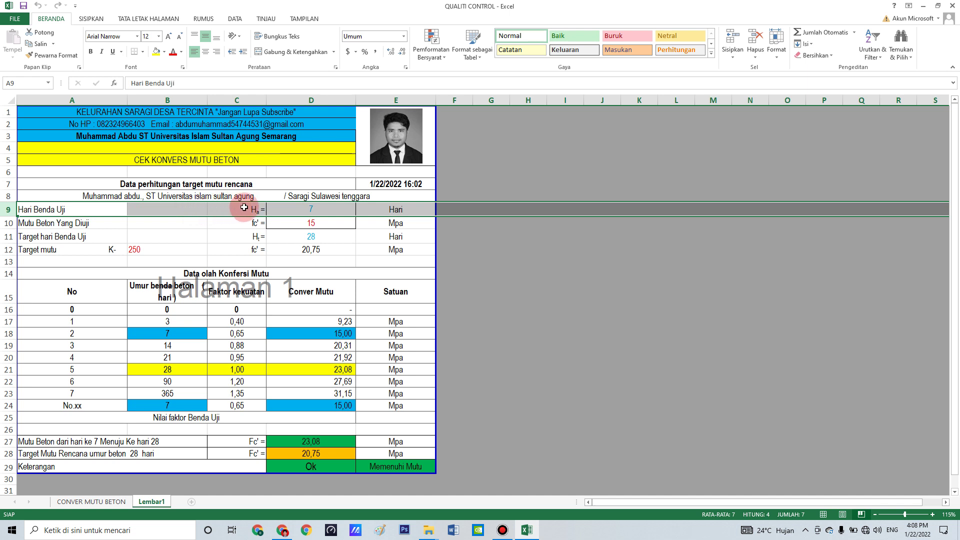
{"action": "left_click", "coordinate": [315, 206]}
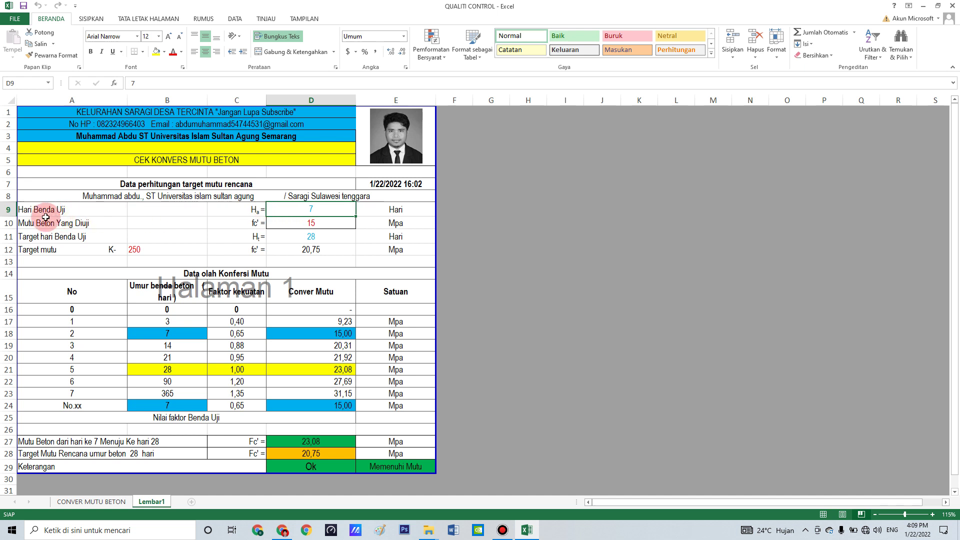
{"action": "left_click", "coordinate": [7, 223]}
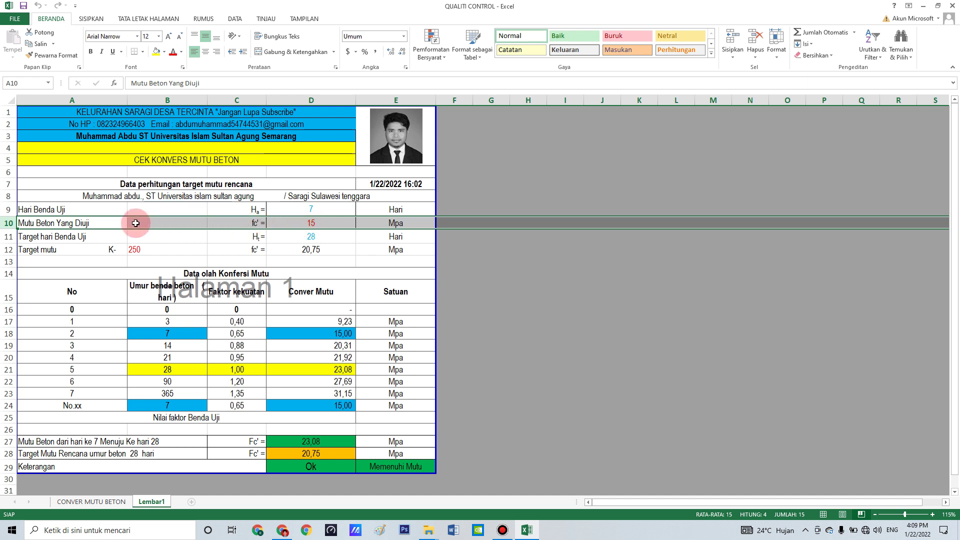
{"action": "left_click", "coordinate": [309, 209]}
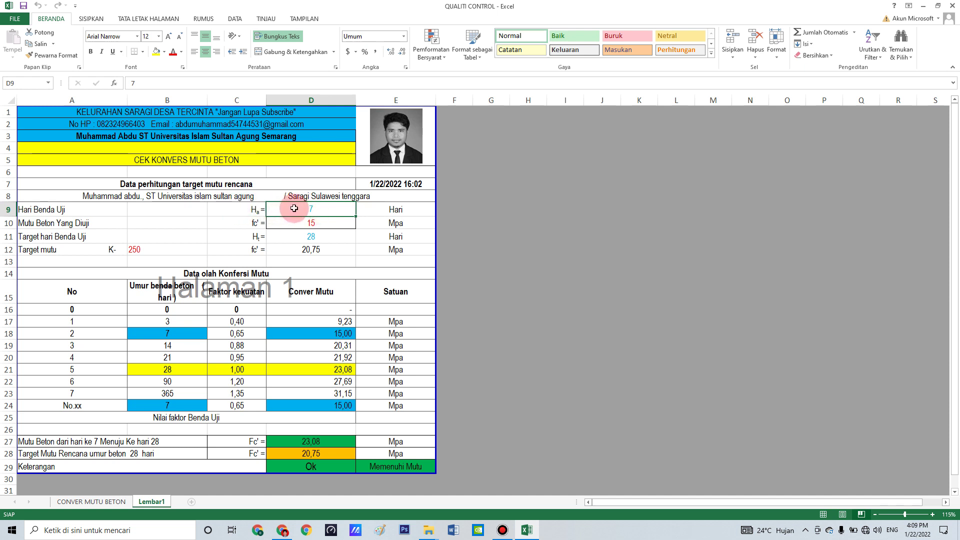
{"action": "type", "text": "3"}
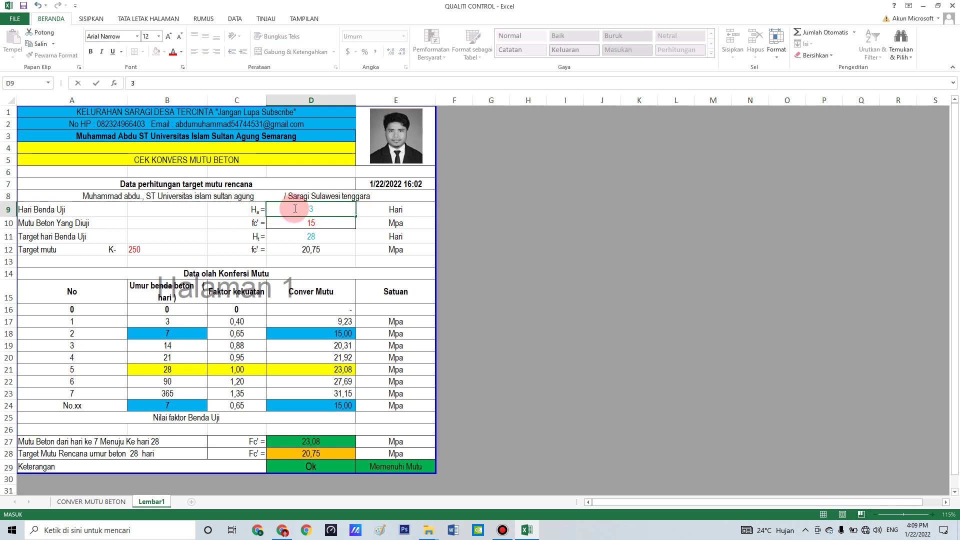
{"action": "key", "text": "Return"}
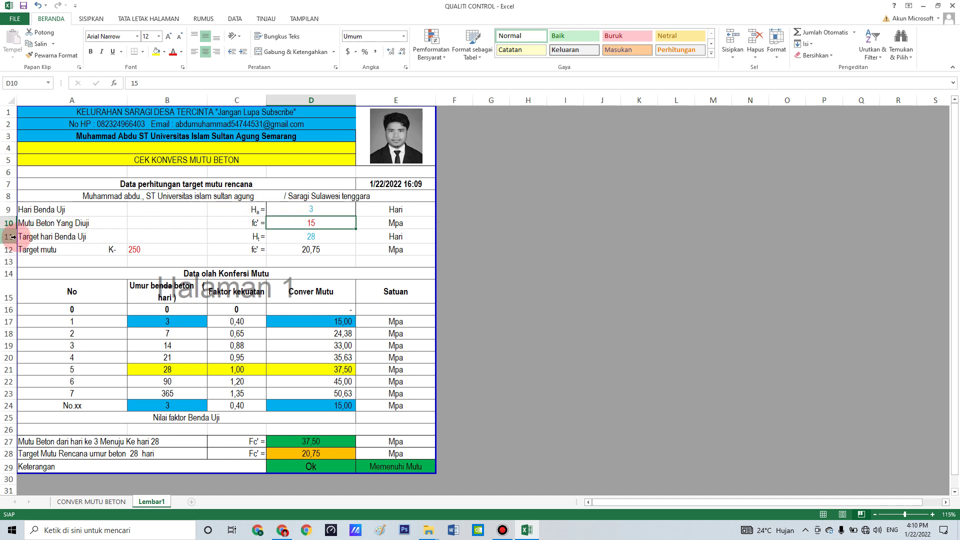
- Look over the target strength cell and the conversion table, and set the target age (Target hari Benda Uji) in D11 to 14 days
{"action": "left_click", "coordinate": [313, 235]}
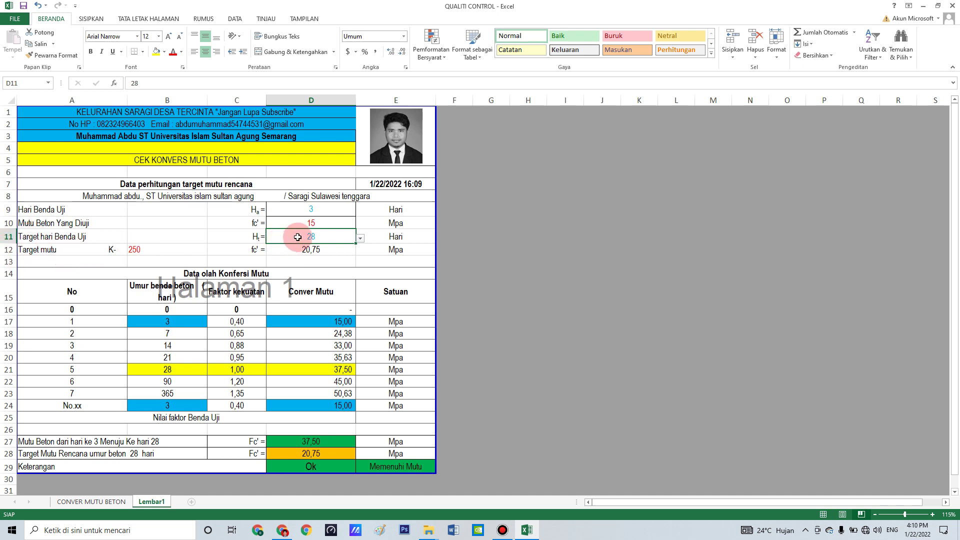
{"action": "left_click", "coordinate": [316, 248]}
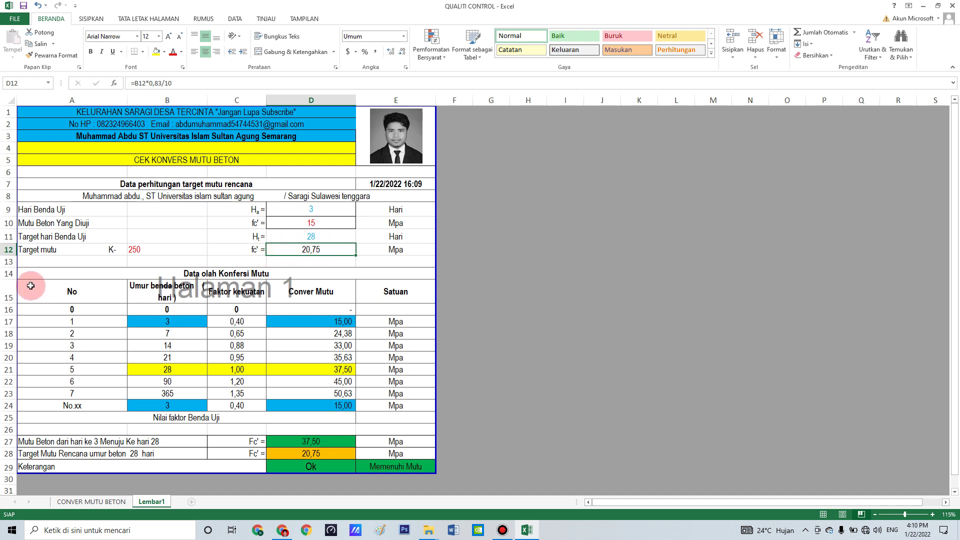
{"action": "left_click_drag", "start_coordinate": [30, 285], "coordinate": [386, 403]}
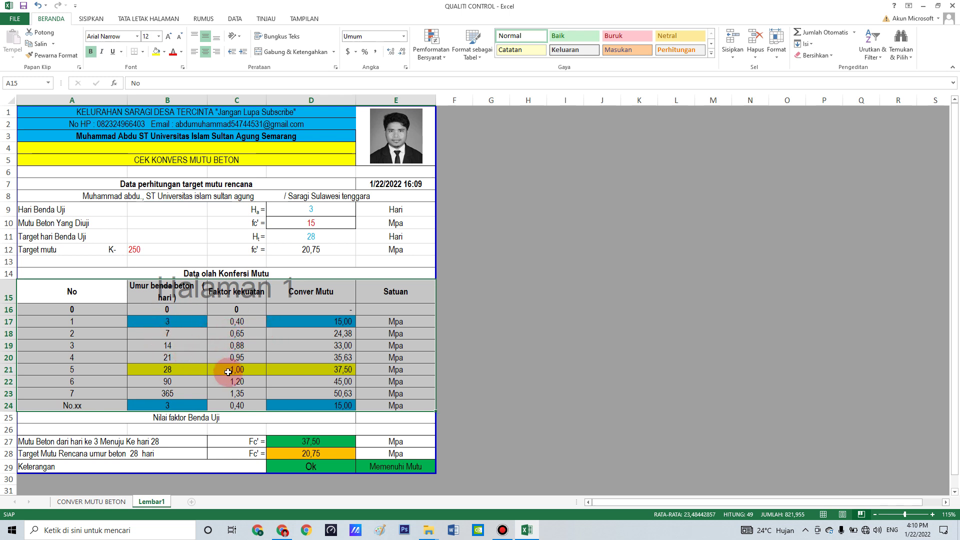
{"action": "left_click", "coordinate": [224, 353]}
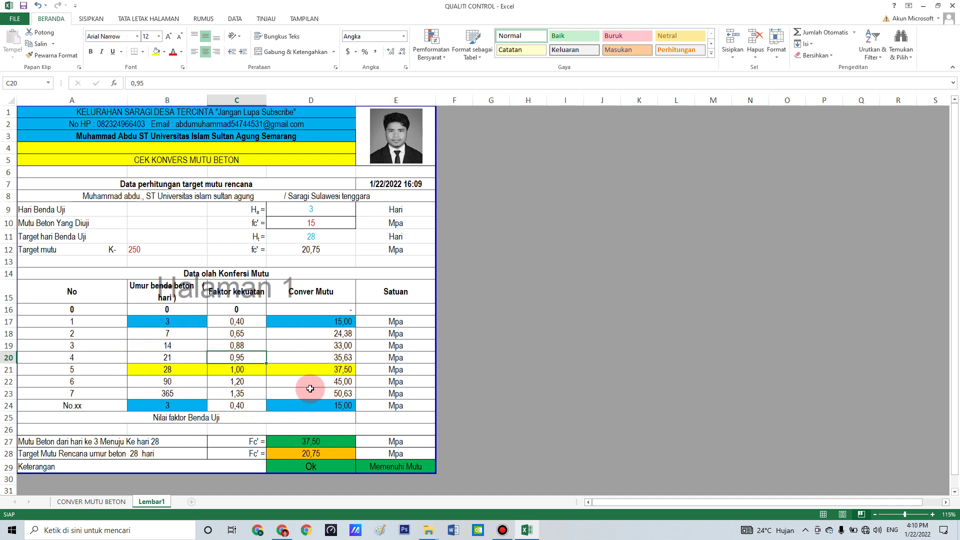
{"action": "left_click", "coordinate": [322, 235]}
{"action": "left_click", "coordinate": [360, 238]}
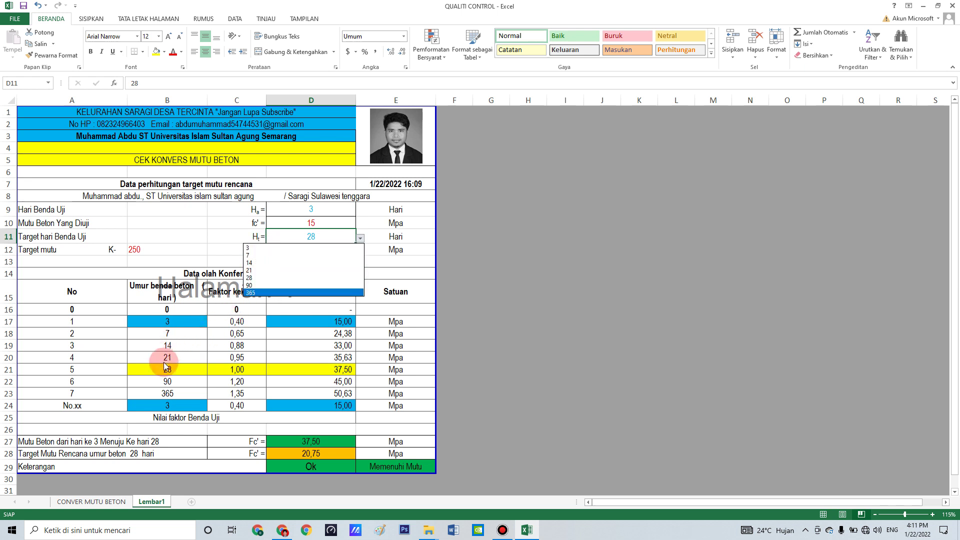
{"action": "left_click", "coordinate": [257, 262]}
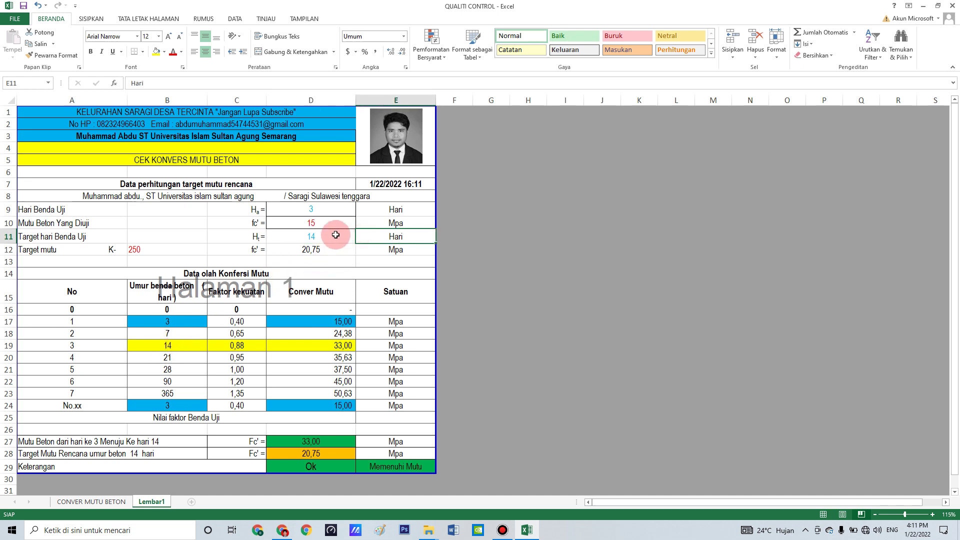
- Try target ages of 3 and 7 days in D11 to compare the converted strength results
{"action": "left_click", "coordinate": [361, 240]}
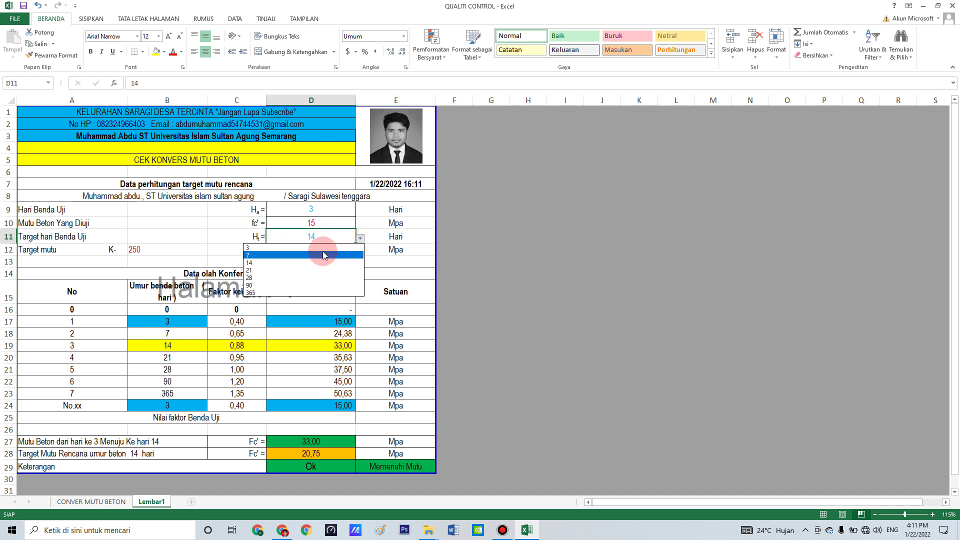
{"action": "left_click", "coordinate": [322, 251]}
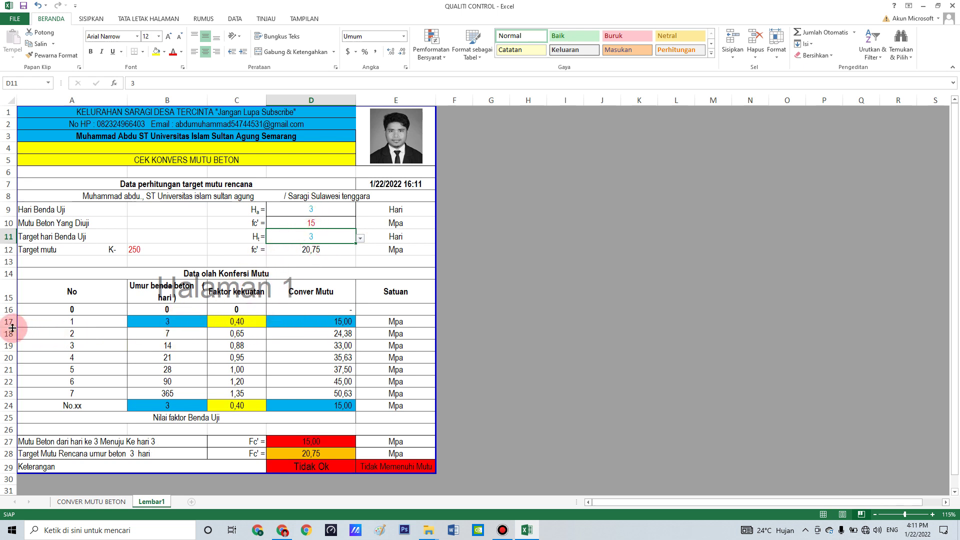
{"action": "left_click", "coordinate": [361, 238]}
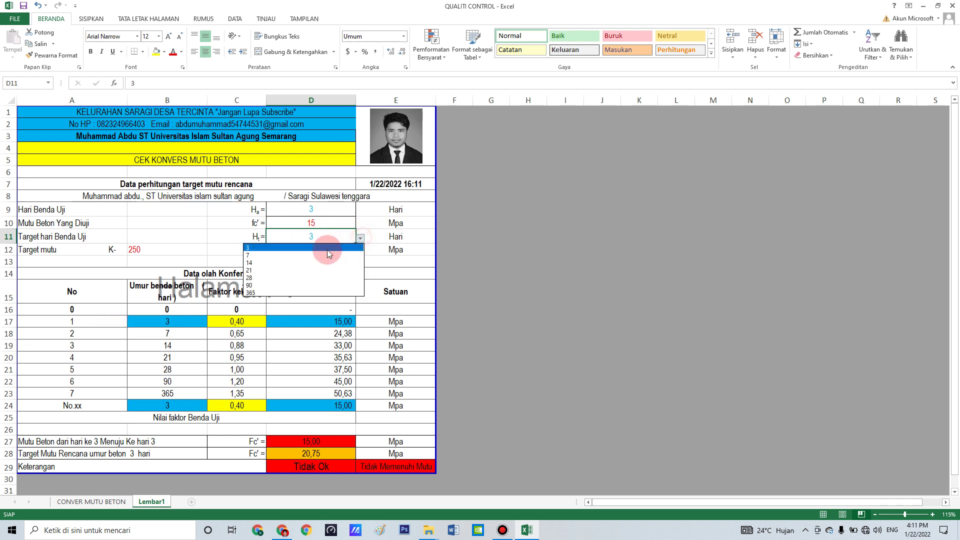
{"action": "left_click", "coordinate": [320, 259]}
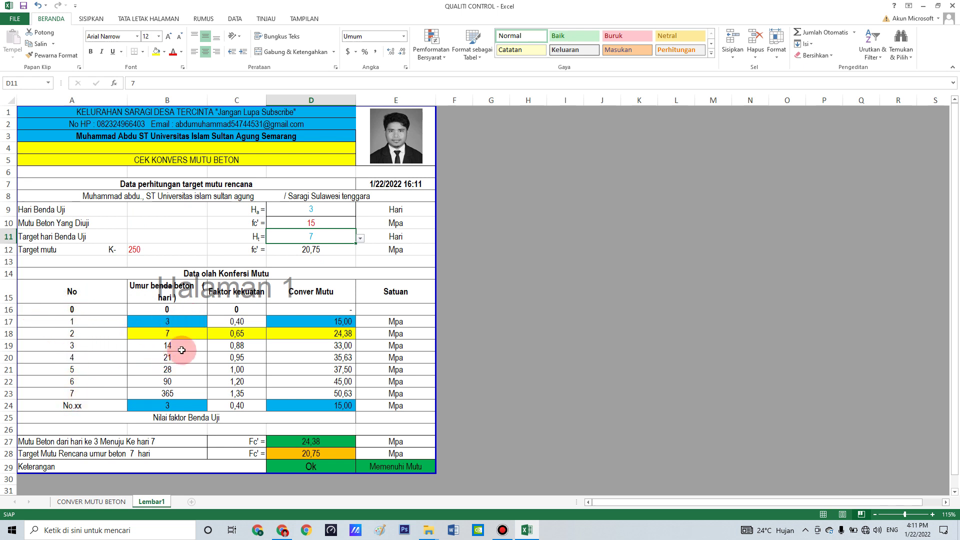
- Review the ages in B17:B24, set the test specimen age in D9 to 4 days, and inspect the strength factor formula in C24
{"action": "left_click_drag", "start_coordinate": [171, 321], "coordinate": [173, 393]}
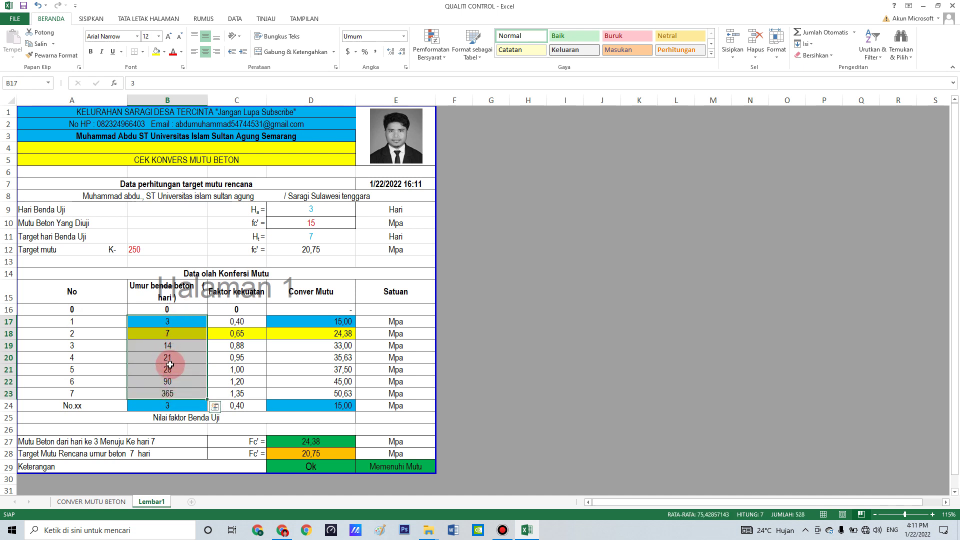
{"action": "left_click", "coordinate": [168, 345]}
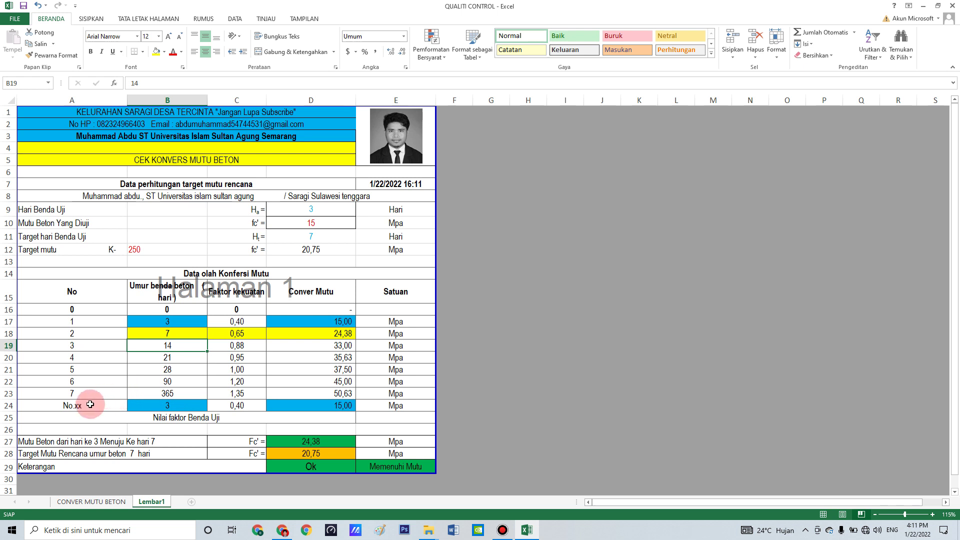
{"action": "left_click", "coordinate": [154, 405]}
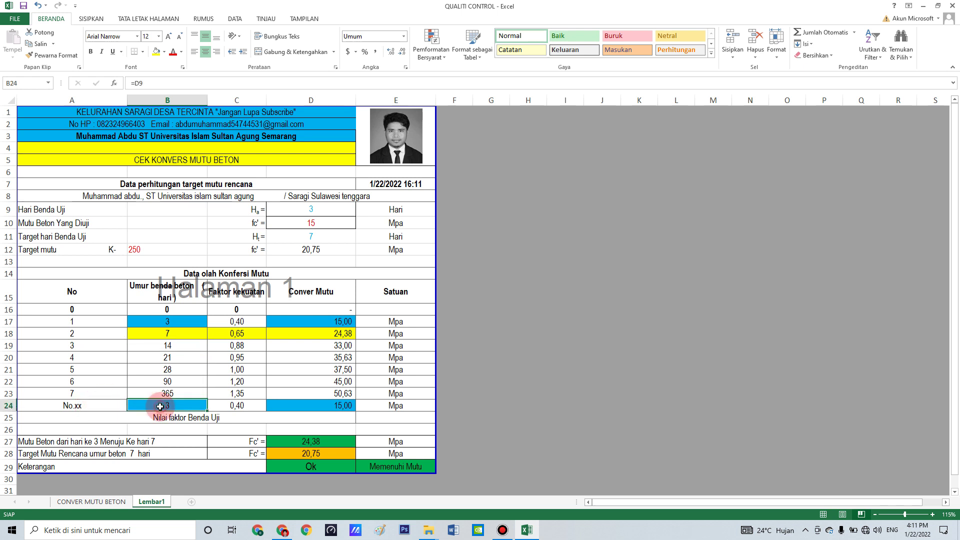
{"action": "left_click", "coordinate": [322, 205]}
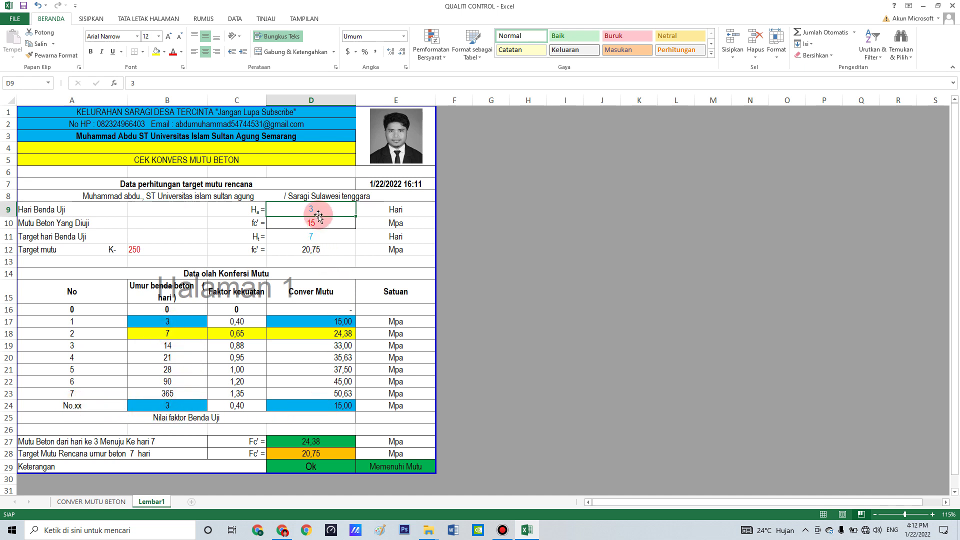
{"action": "type", "text": "4"}
{"action": "key", "text": "Return"}
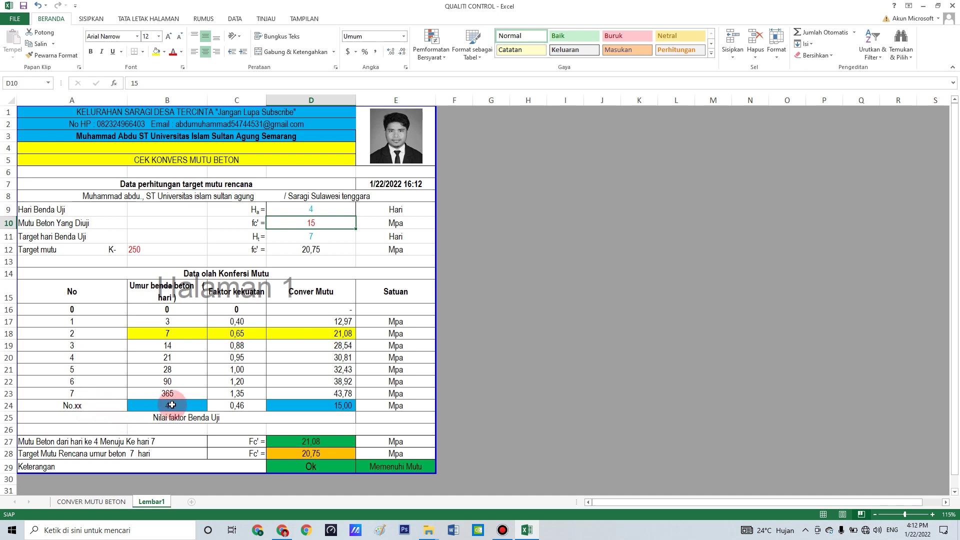
{"action": "left_click", "coordinate": [247, 405]}
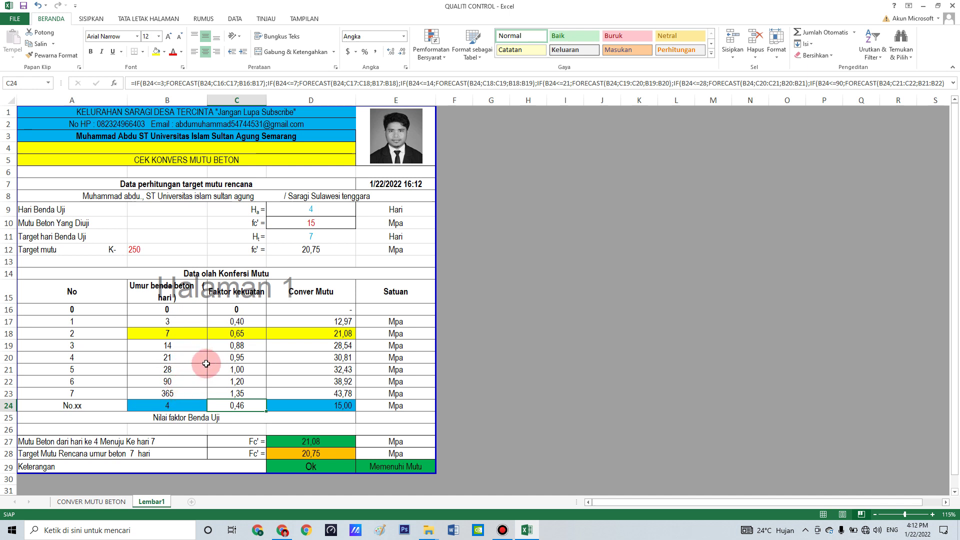
- Set the test specimen age in D9 to 14 days and examine the converted strength results in rows 27 to 29
{"action": "left_click", "coordinate": [328, 210]}
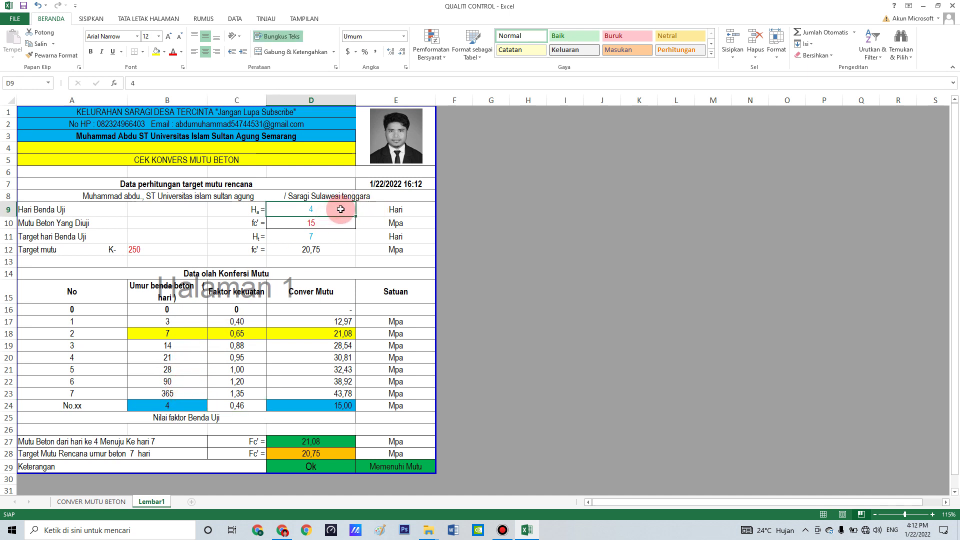
{"action": "type", "text": "14"}
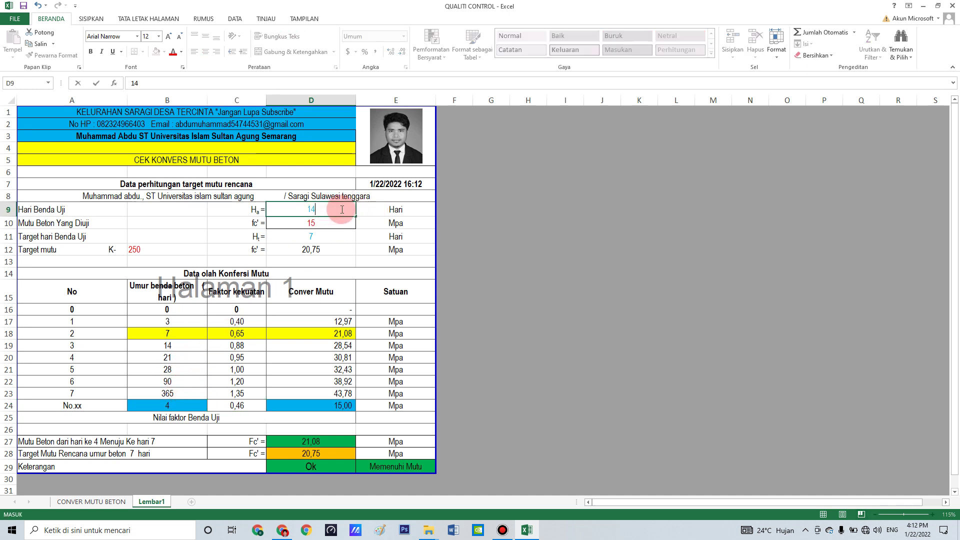
{"action": "left_click", "coordinate": [212, 322]}
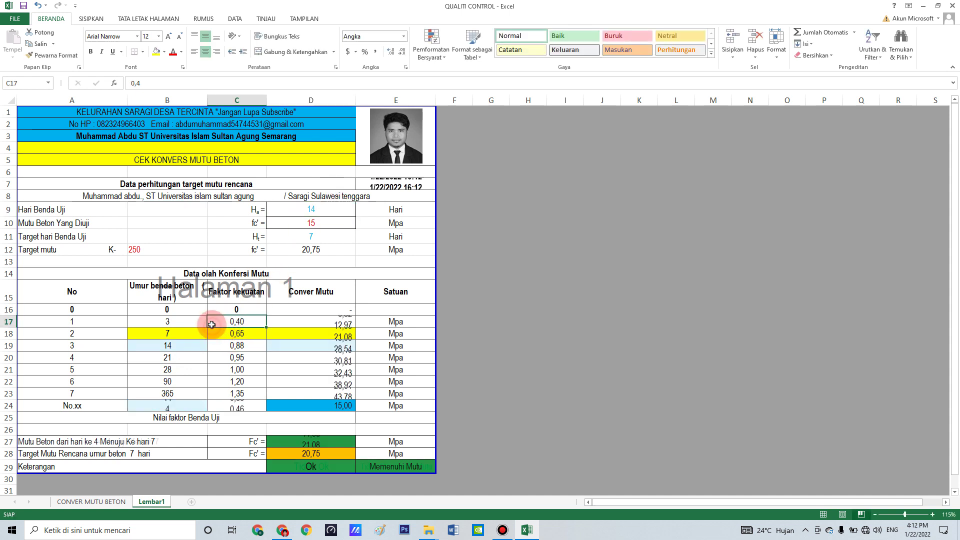
{"action": "left_click", "coordinate": [166, 346]}
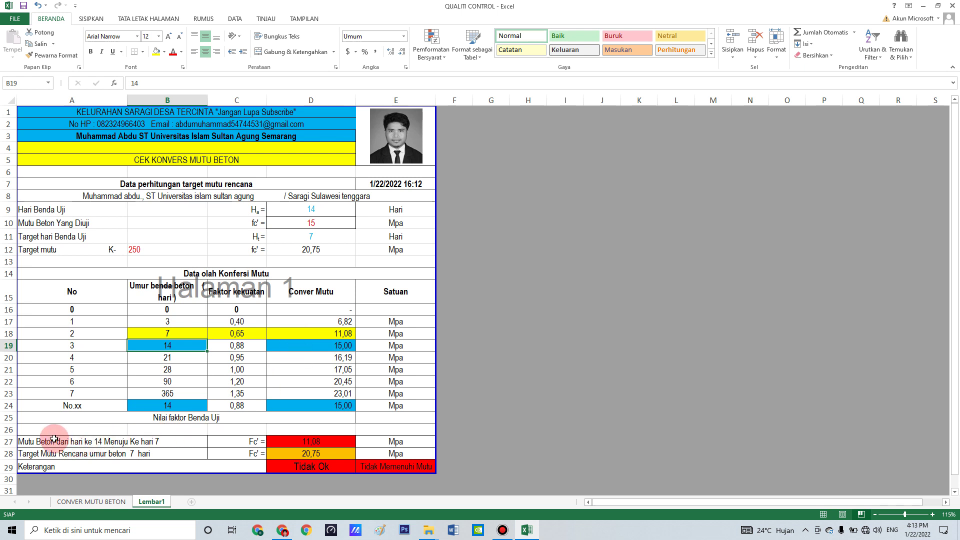
{"action": "left_click_drag", "start_coordinate": [60, 440], "coordinate": [385, 464]}
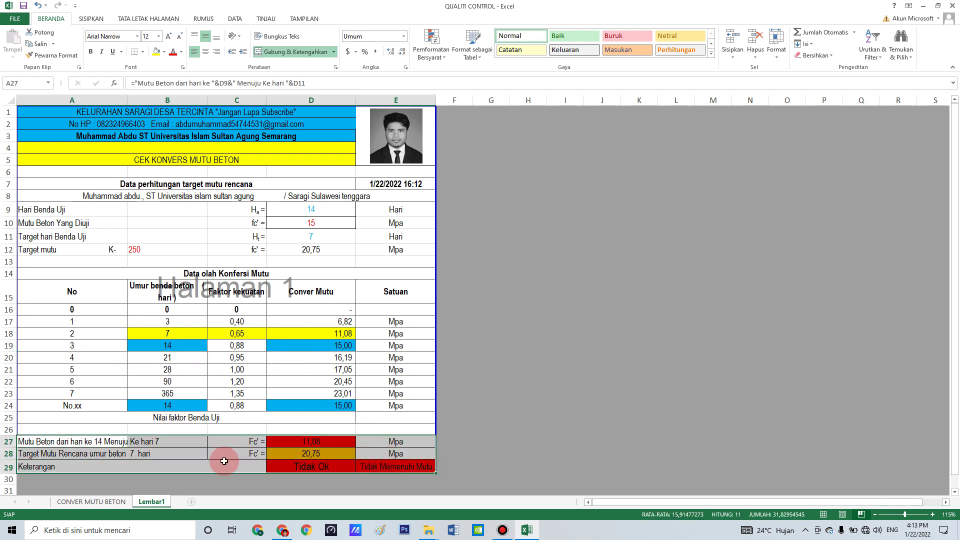
{"action": "left_click", "coordinate": [295, 442]}
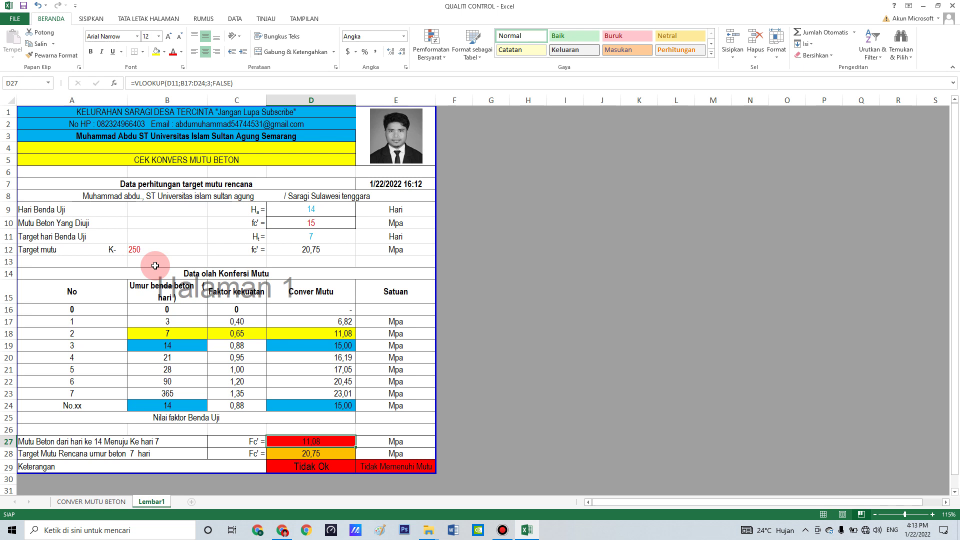
- Set the target specimen age in D11 to 28 days
{"action": "left_click", "coordinate": [328, 236]}
{"action": "left_click", "coordinate": [359, 238]}
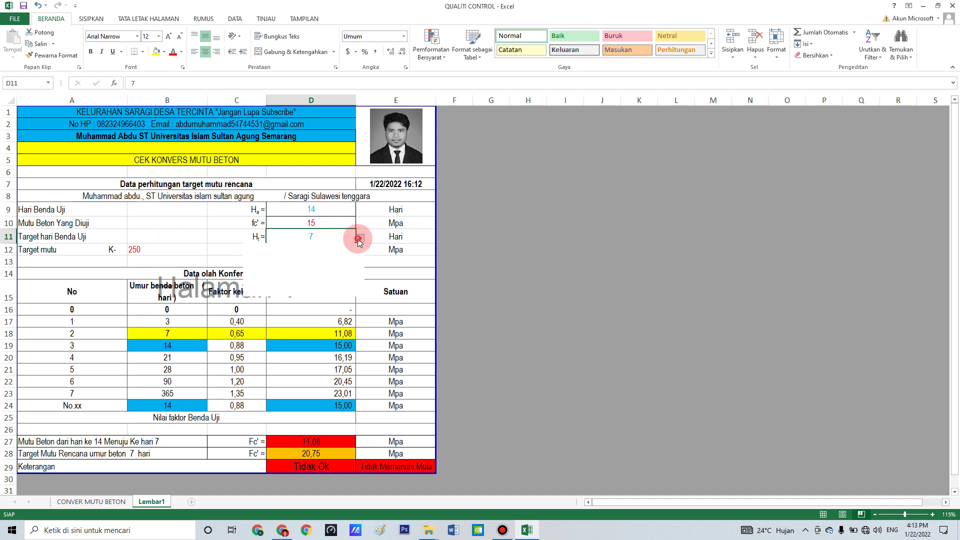
{"action": "left_click", "coordinate": [278, 275]}
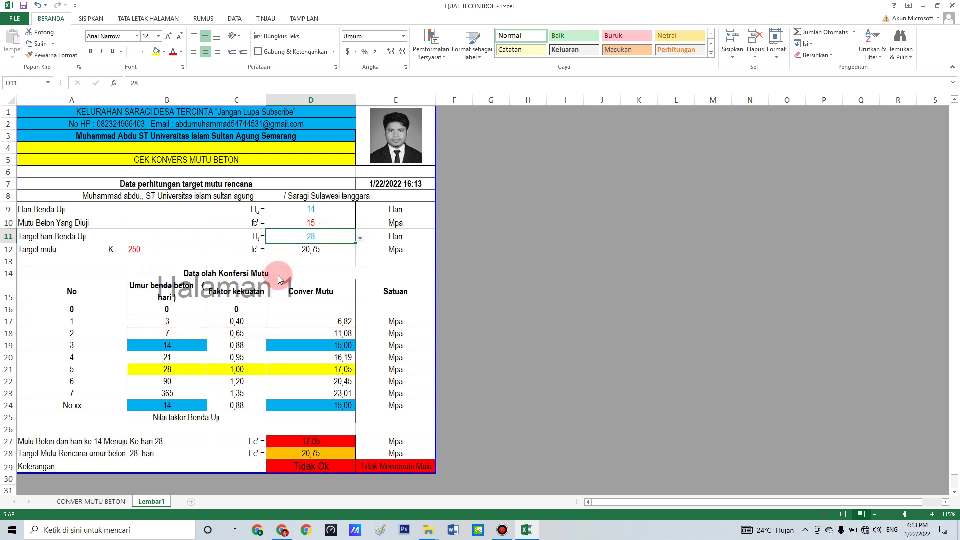
- Set the target concrete grade (Target mutu K-) in B12 to 300 and inspect the fc' conversion formula in D12
{"action": "left_click", "coordinate": [200, 250]}
{"action": "left_click", "coordinate": [216, 251]}
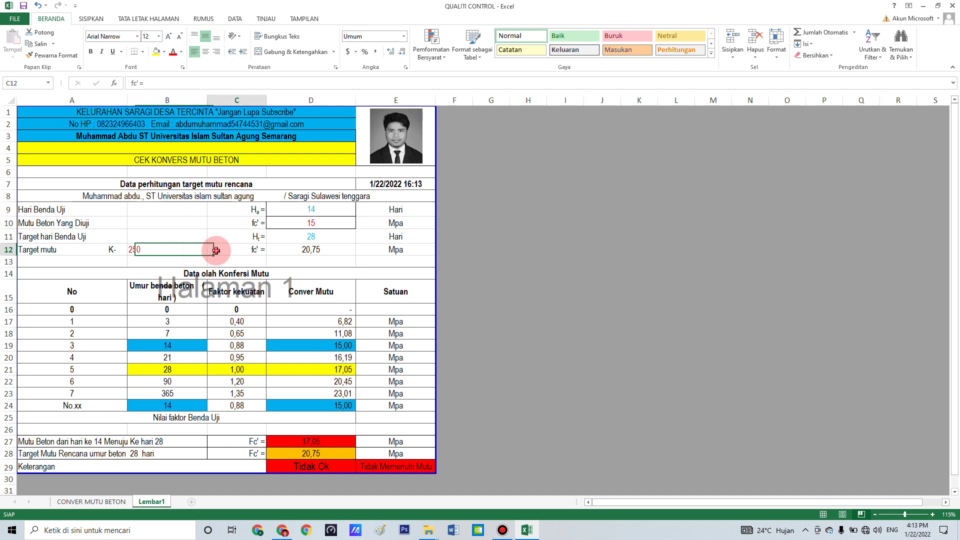
{"action": "left_click", "coordinate": [196, 250]}
{"action": "left_click", "coordinate": [212, 250]}
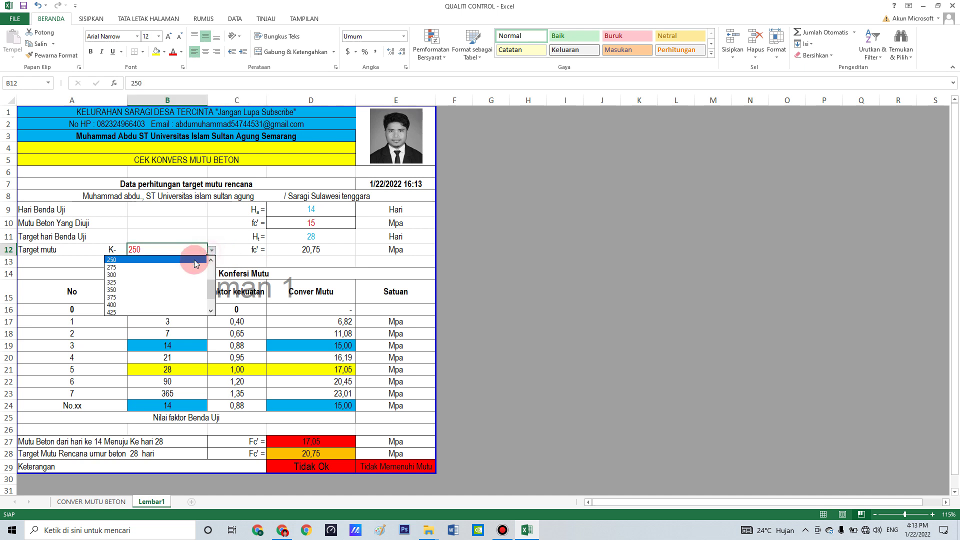
{"action": "left_click", "coordinate": [168, 275]}
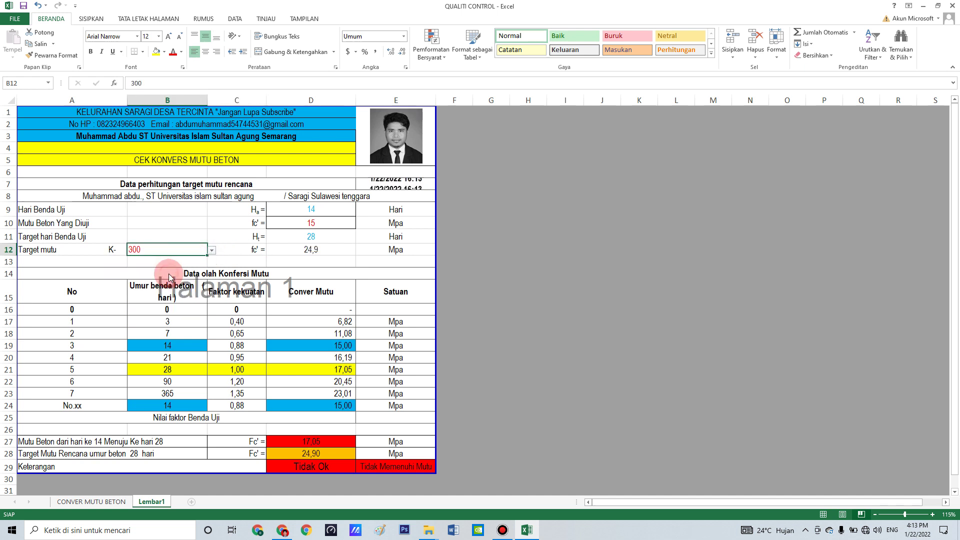
{"action": "left_click", "coordinate": [314, 251]}
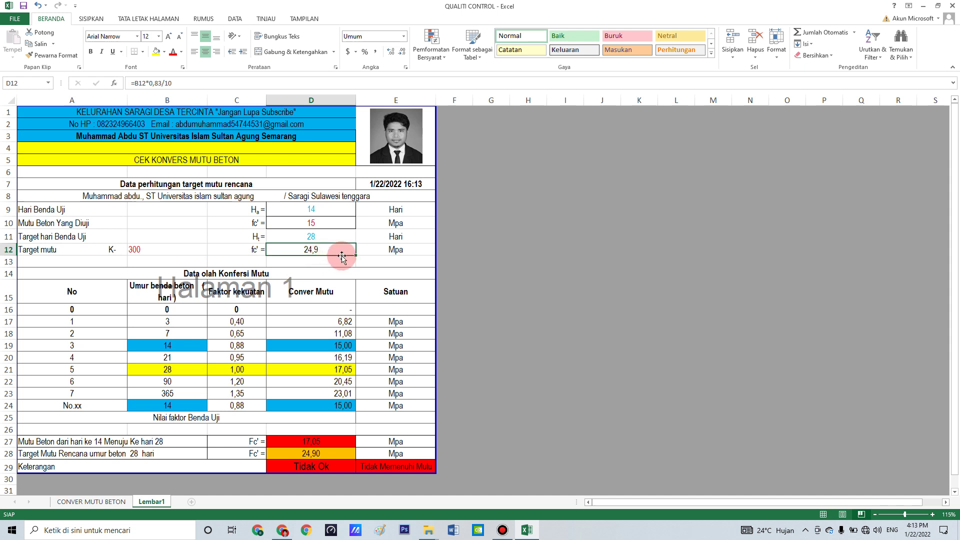
- Set the test specimen age in D9 to 3 days
{"action": "left_click", "coordinate": [317, 239]}
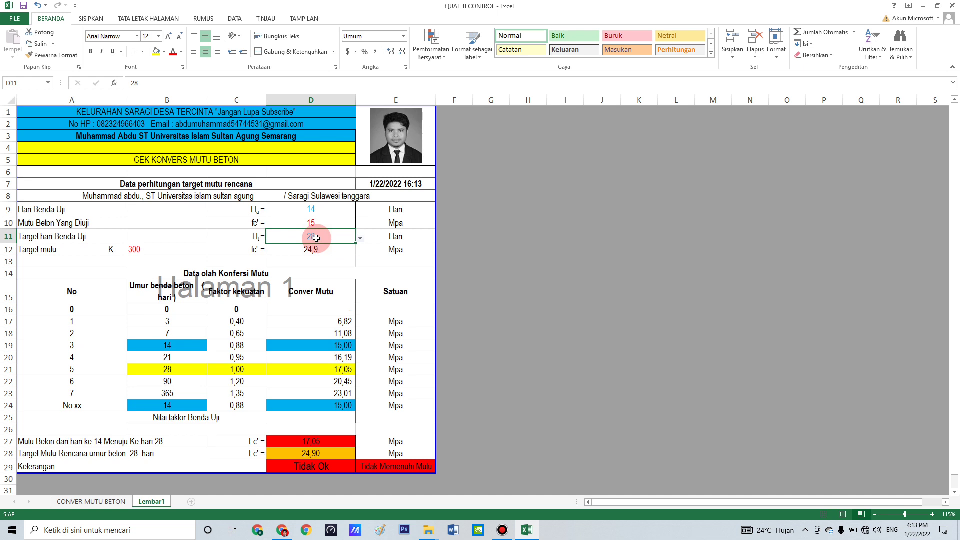
{"action": "left_click", "coordinate": [323, 210]}
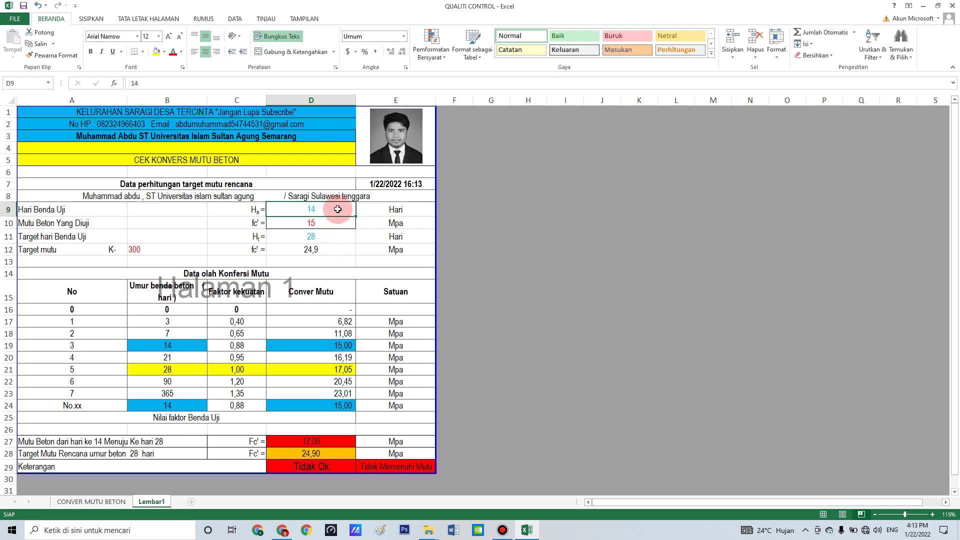
{"action": "type", "text": "3"}
{"action": "key", "text": "Return"}
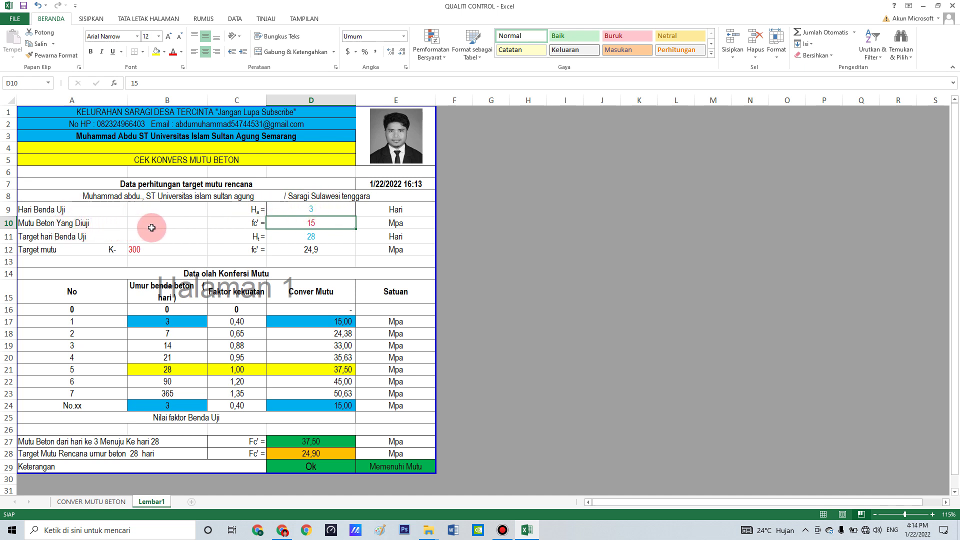
{"action": "left_click", "coordinate": [313, 214]}
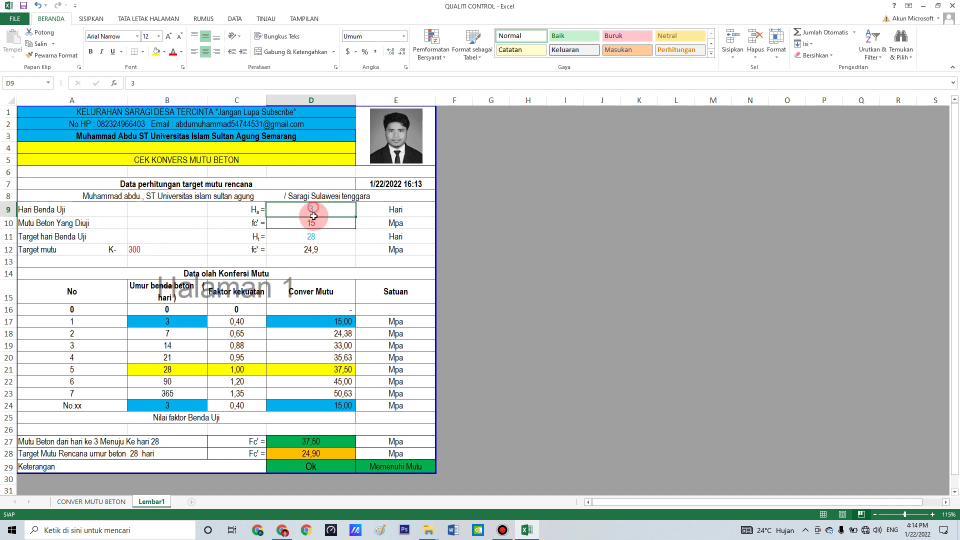
- Try target grades 350 and 325 in B12, and return the target grade to 300
{"action": "left_click", "coordinate": [311, 250]}
{"action": "left_click", "coordinate": [150, 250]}
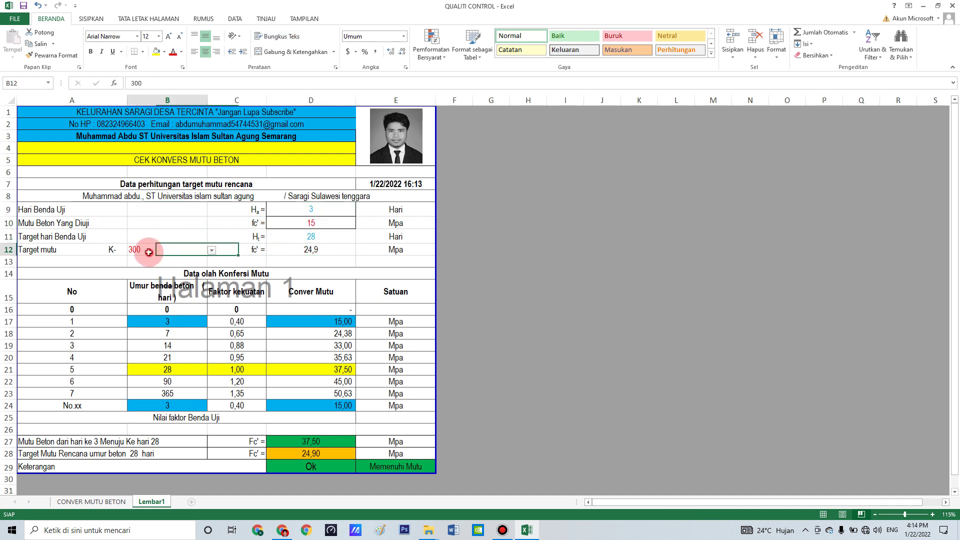
{"action": "left_click", "coordinate": [212, 249]}
{"action": "left_click", "coordinate": [180, 274]}
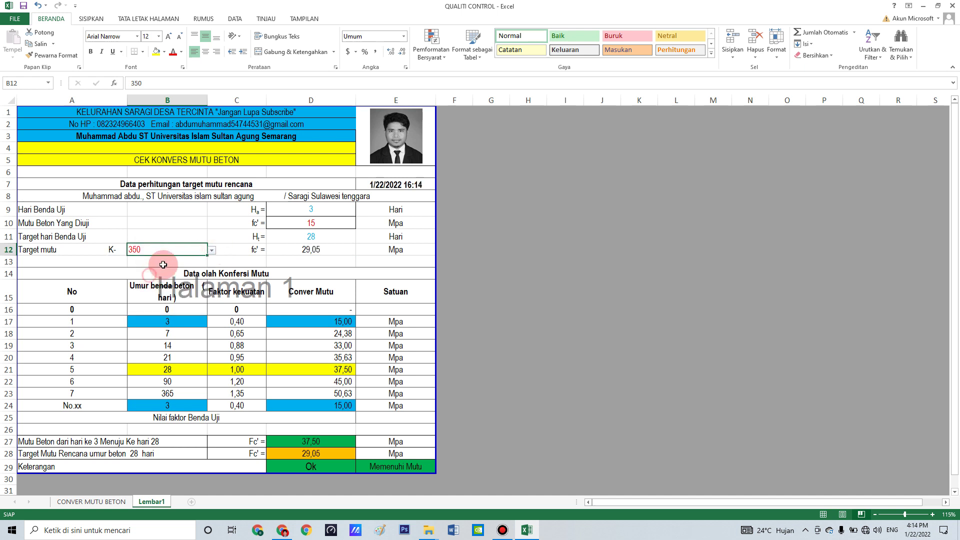
{"action": "left_click", "coordinate": [212, 250]}
{"action": "left_click", "coordinate": [192, 260]}
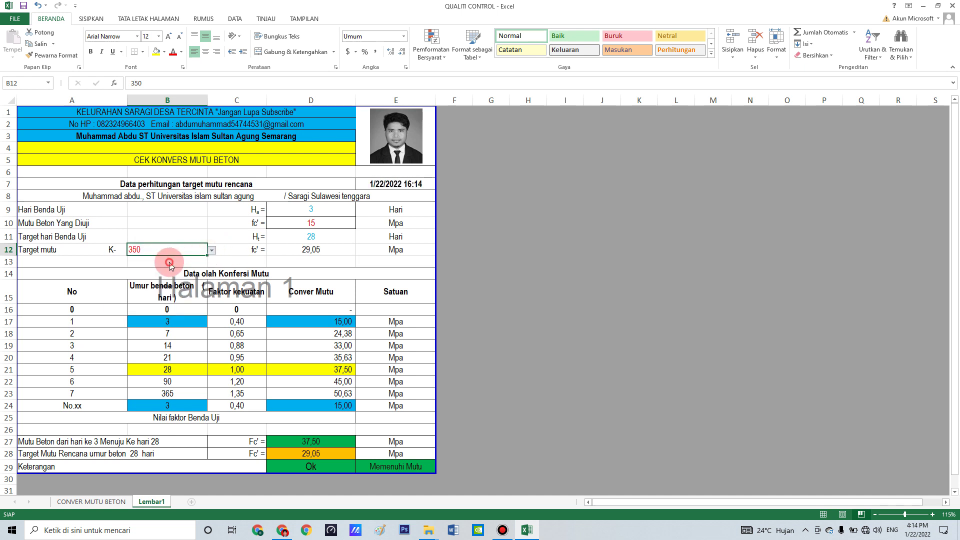
{"action": "left_click", "coordinate": [212, 249]}
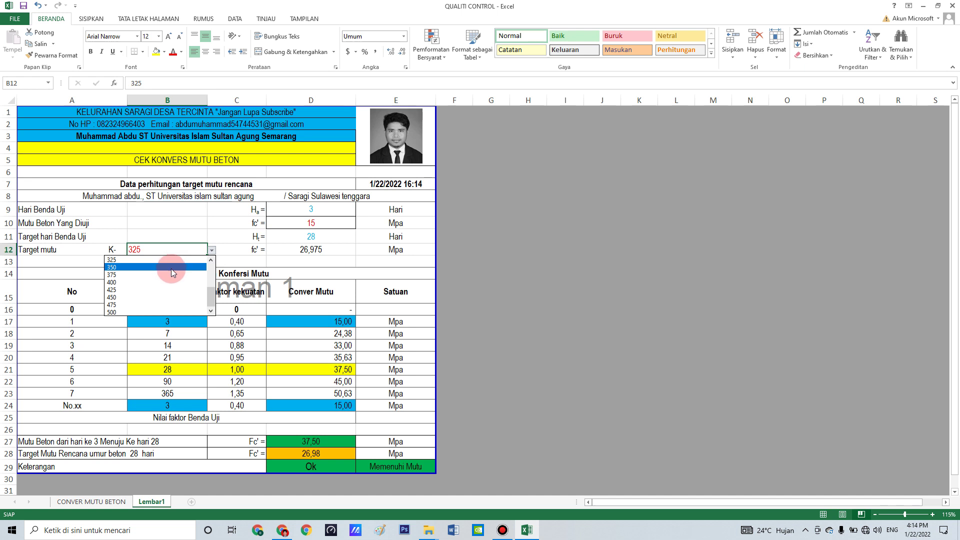
{"action": "scroll", "coordinate": [189, 288], "scroll_direction": "up", "scroll_amount": 2}
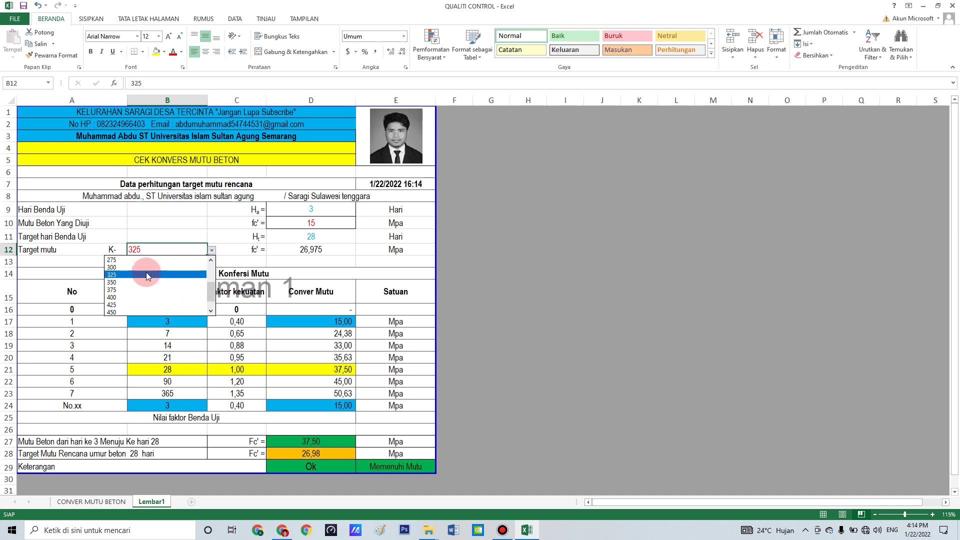
{"action": "left_click", "coordinate": [144, 267]}
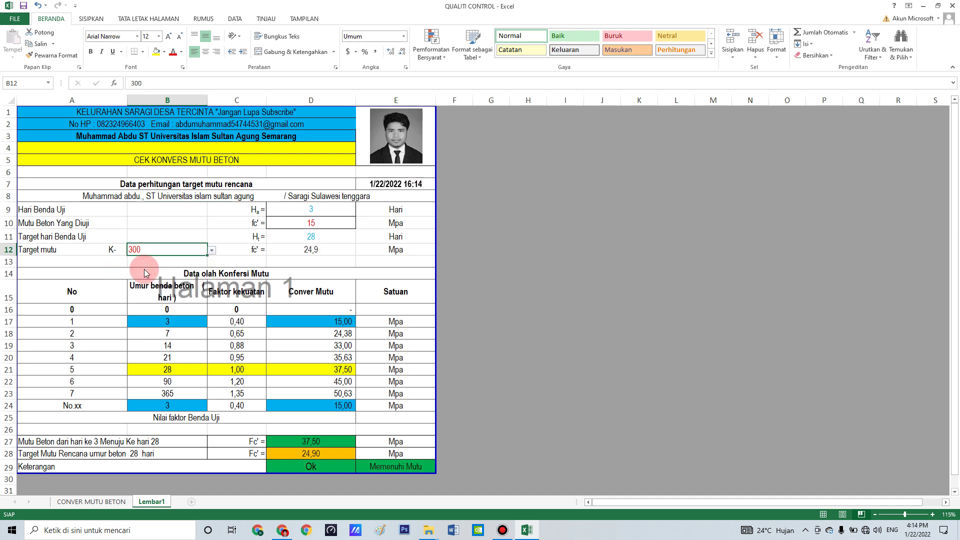
- Set the tested concrete strength in D10 to 10 MPa and inspect the target strength in D28 and the verdict formula in E29
{"action": "left_click", "coordinate": [307, 224]}
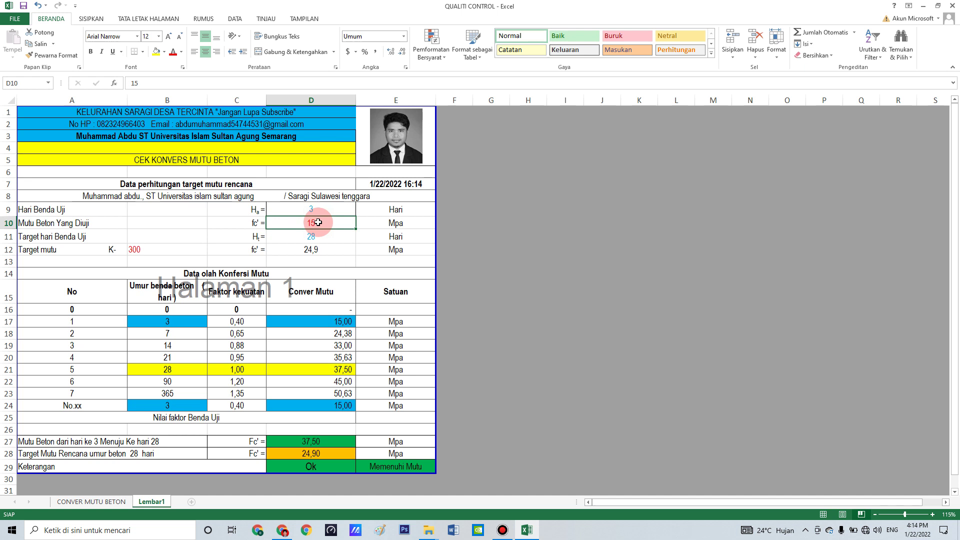
{"action": "type", "text": "6"}
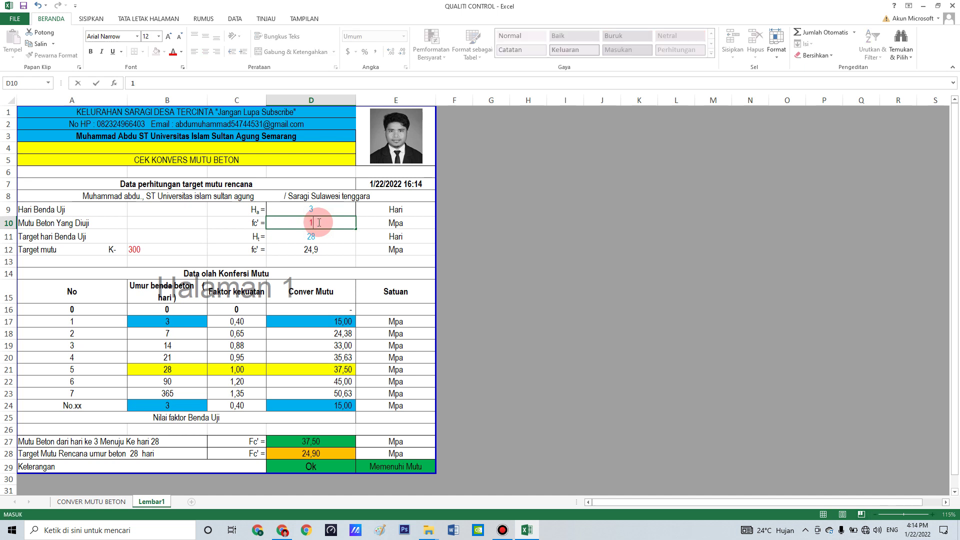
{"action": "left_click", "coordinate": [326, 233]}
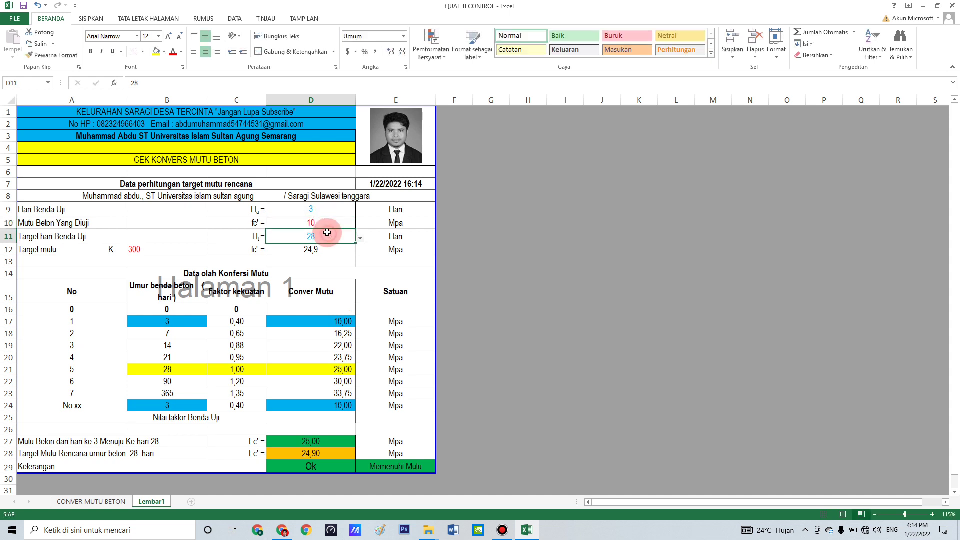
{"action": "left_click", "coordinate": [331, 228]}
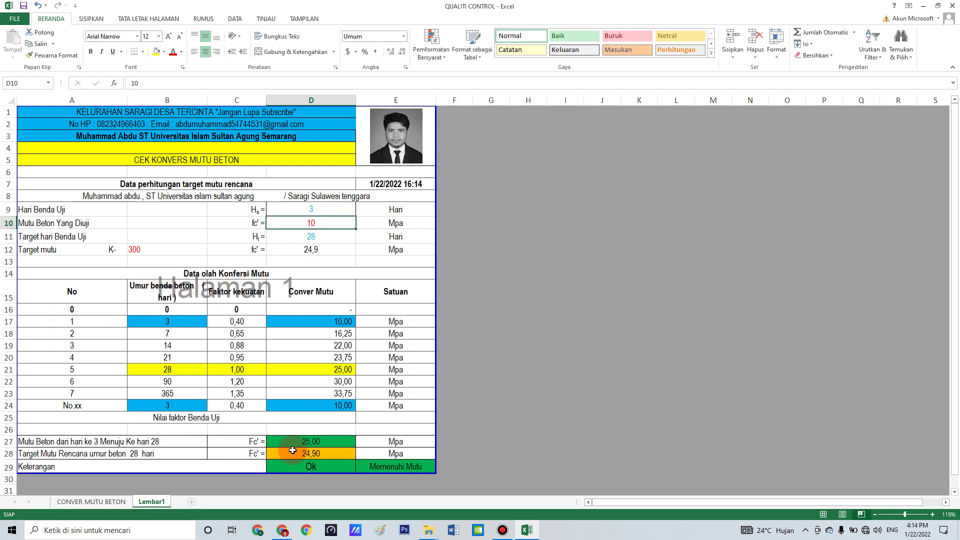
{"action": "left_click", "coordinate": [328, 454]}
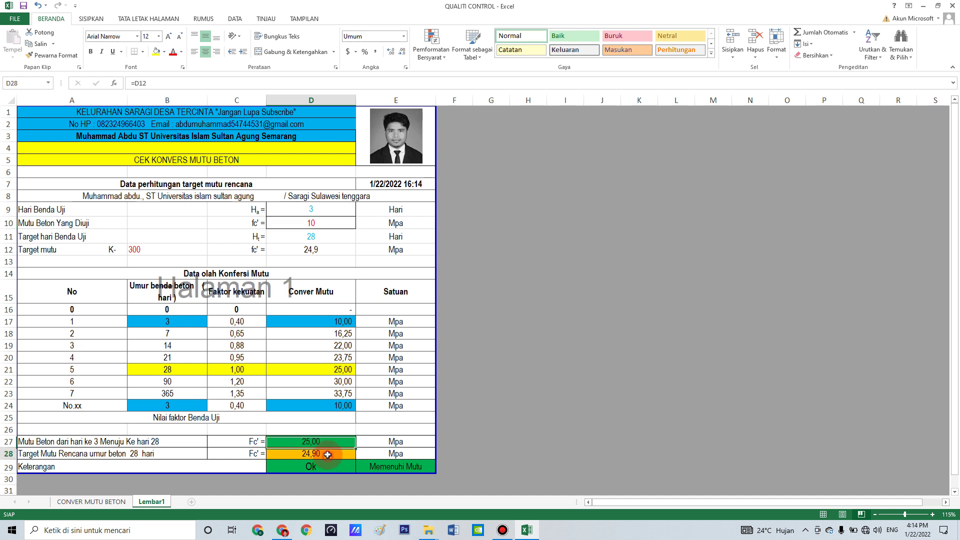
{"action": "left_click", "coordinate": [428, 467]}
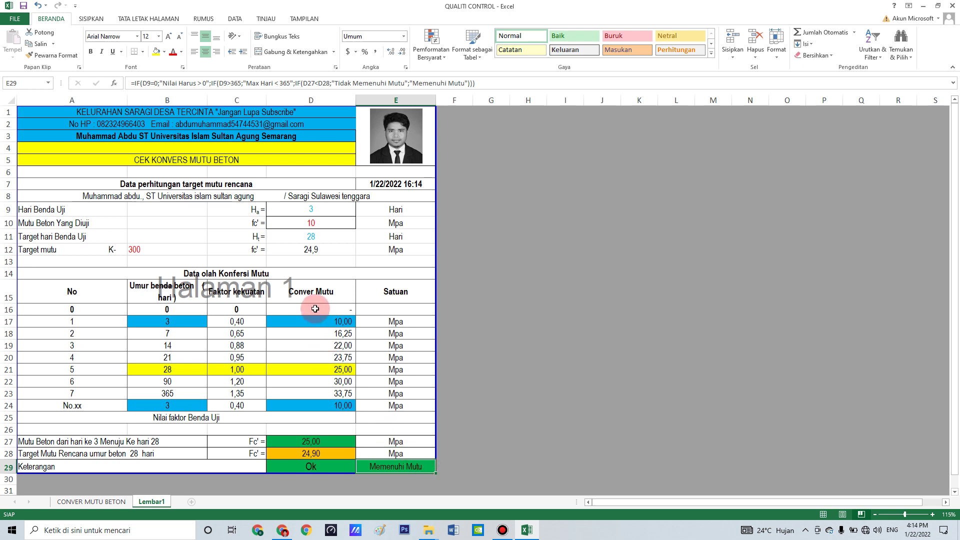
- Trace the conversion from the specimen age in D9 through rows 24 and 21 to the compared strengths in D27 and D28
{"action": "left_click", "coordinate": [321, 208]}
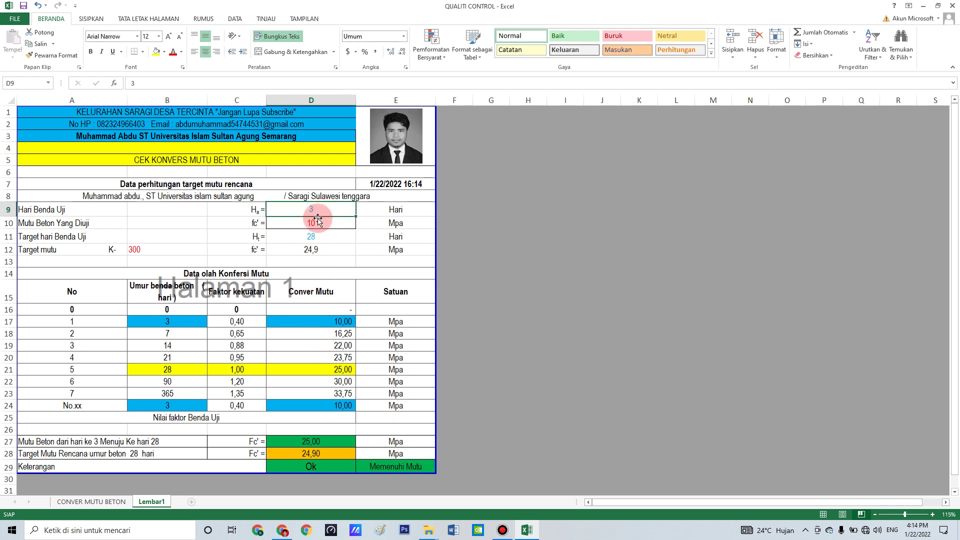
{"action": "left_click", "coordinate": [169, 405]}
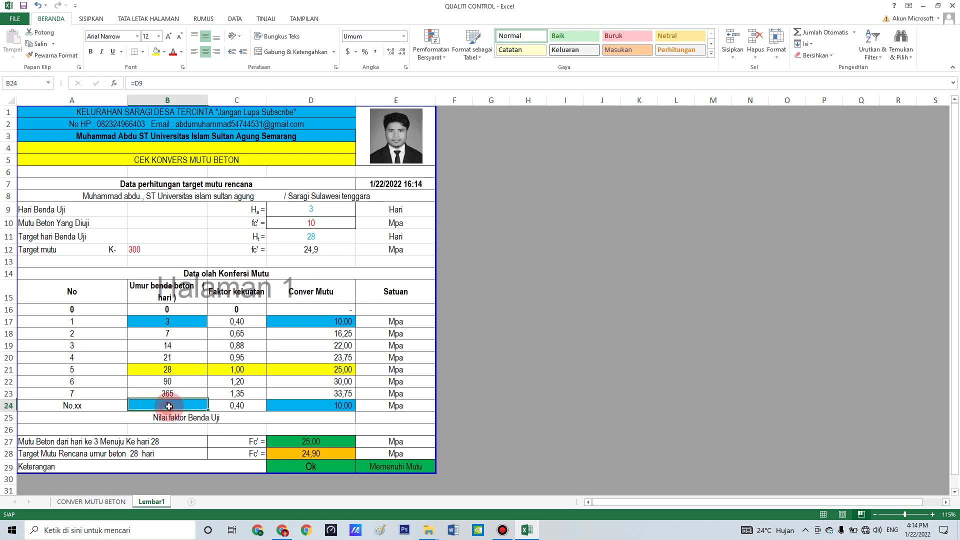
{"action": "left_click", "coordinate": [331, 405]}
{"action": "left_click", "coordinate": [181, 373]}
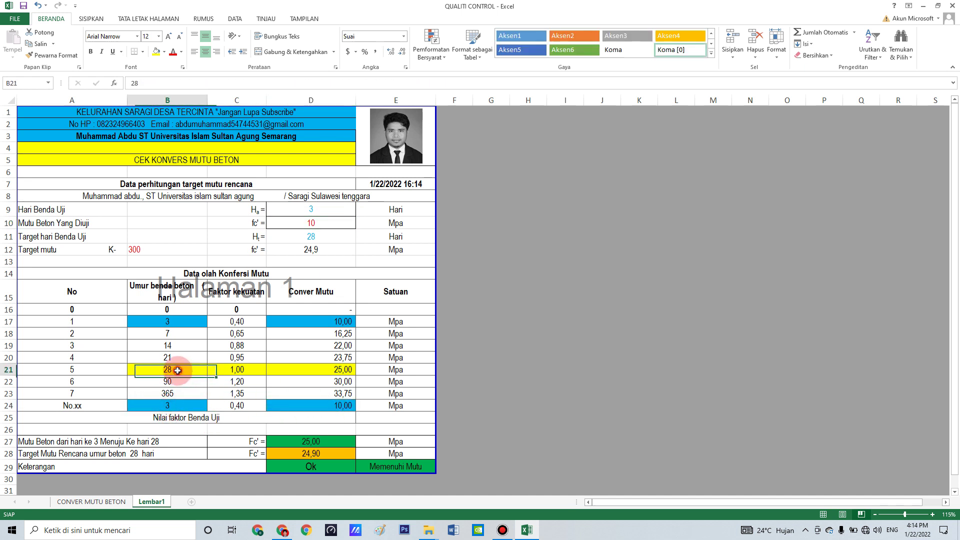
{"action": "left_click", "coordinate": [334, 370]}
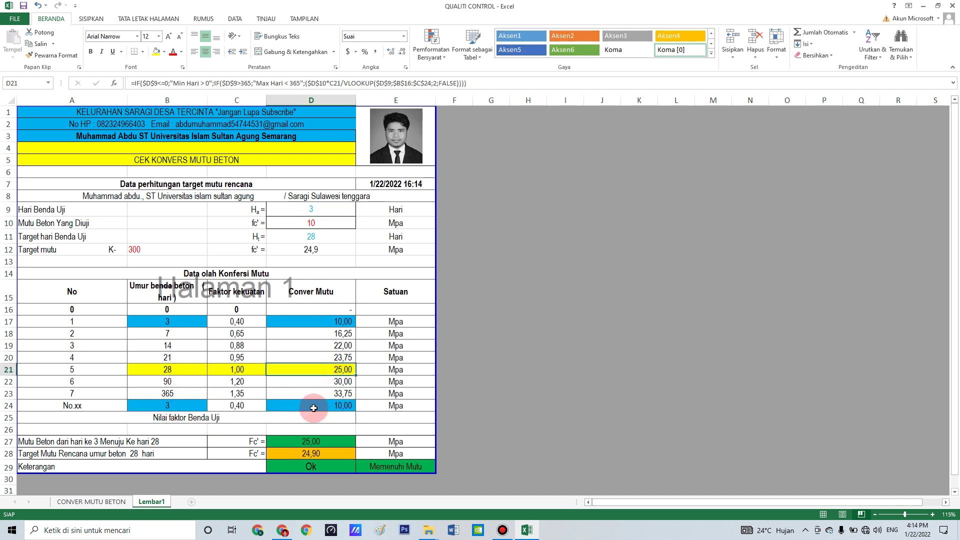
{"action": "left_click", "coordinate": [312, 441]}
{"action": "left_click", "coordinate": [352, 383]}
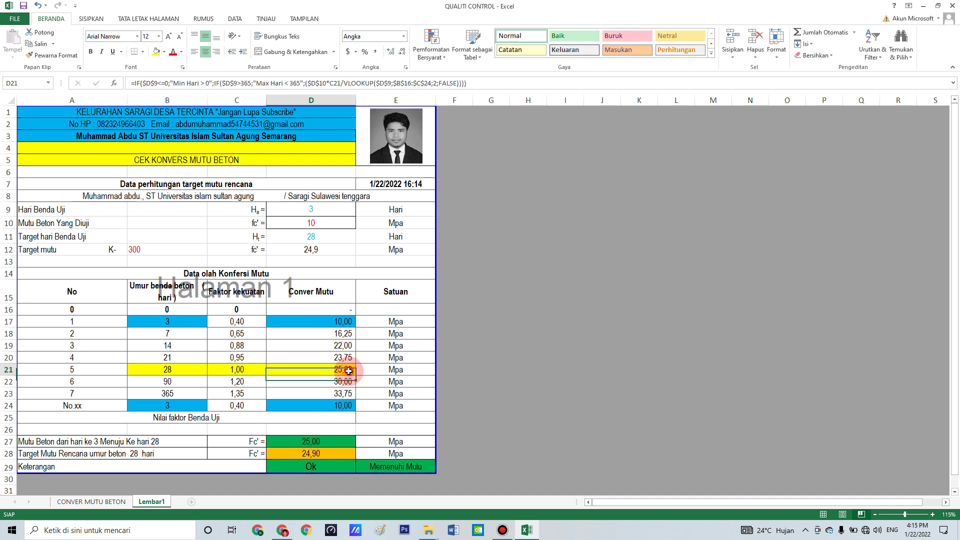
{"action": "left_click", "coordinate": [300, 442]}
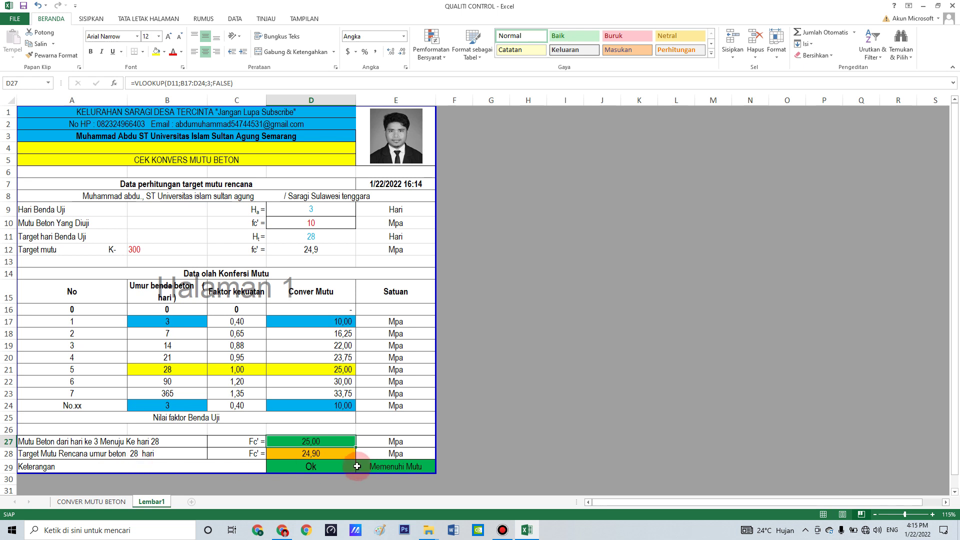
{"action": "left_click", "coordinate": [326, 453]}
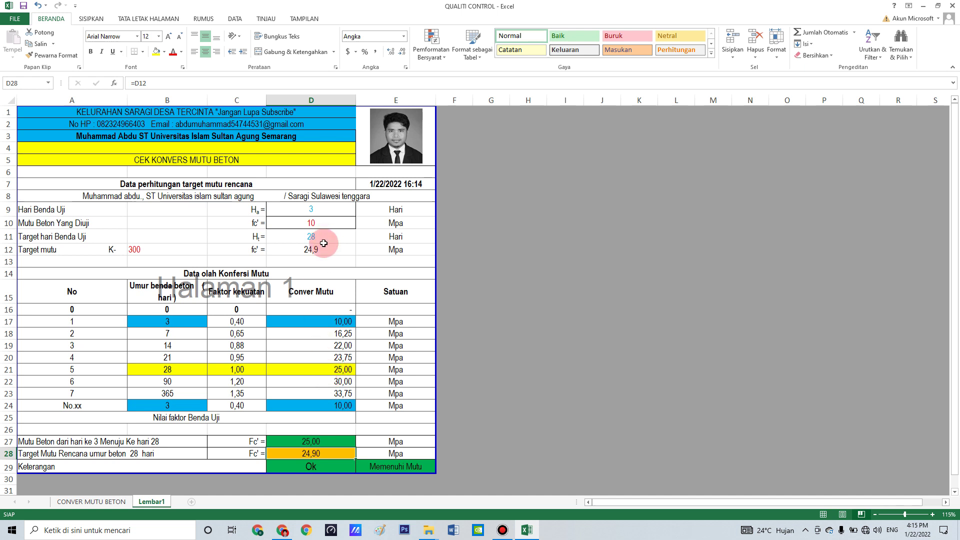
- Set the tested concrete strength in D10 to 8 MPa
{"action": "left_click", "coordinate": [328, 226]}
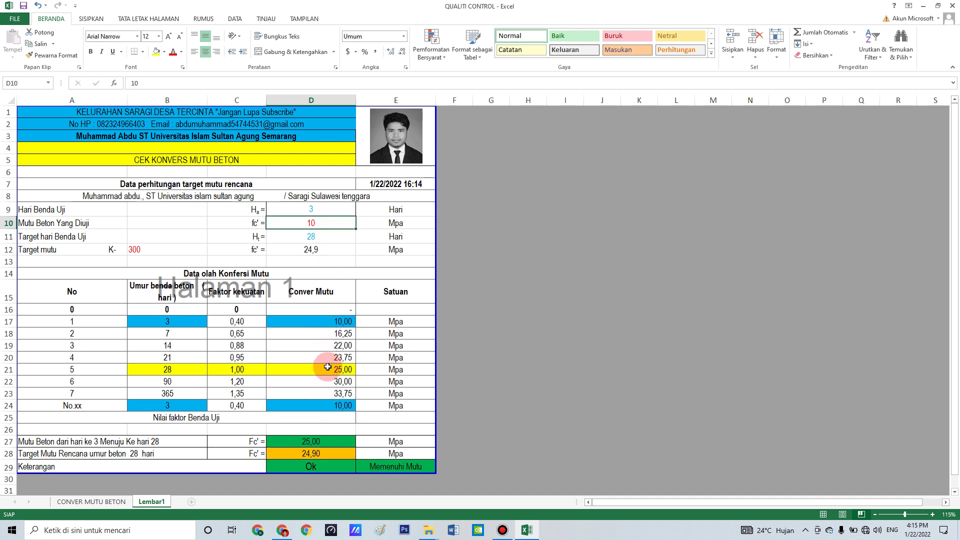
{"action": "type", "text": "8"}
{"action": "key", "text": "Return"}
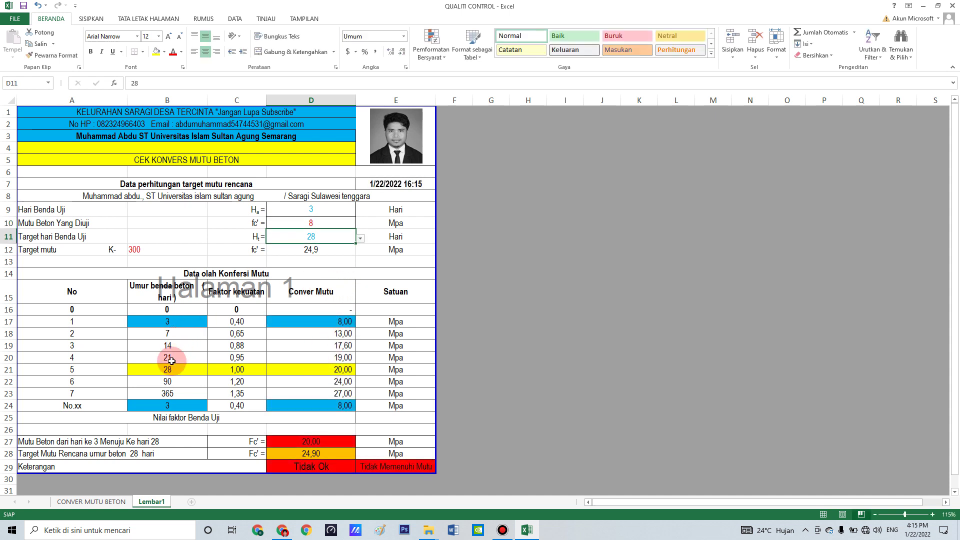
- Review the recalculated 28-day strength in row 21 and compare the converted strength in D27 with the planned target in D28
{"action": "left_click", "coordinate": [168, 404]}
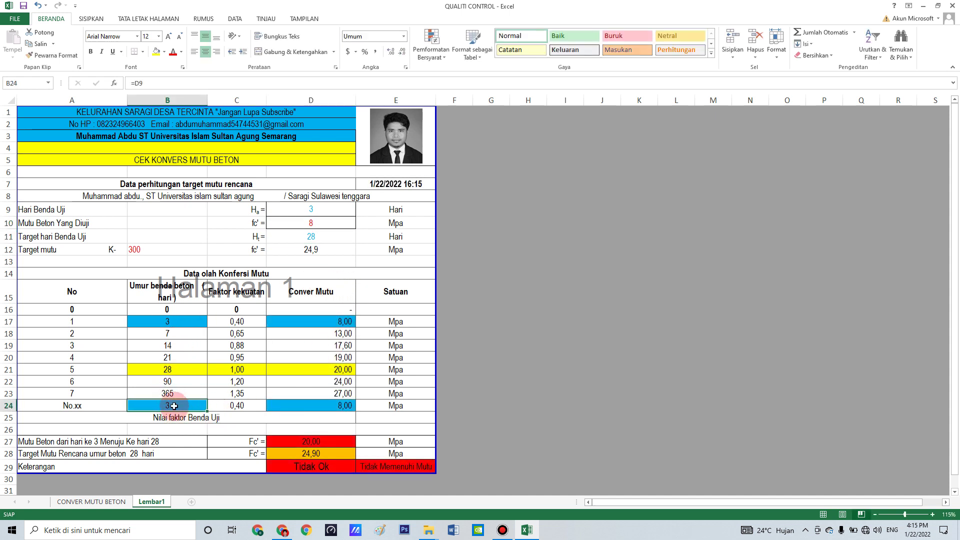
{"action": "left_click", "coordinate": [310, 223]}
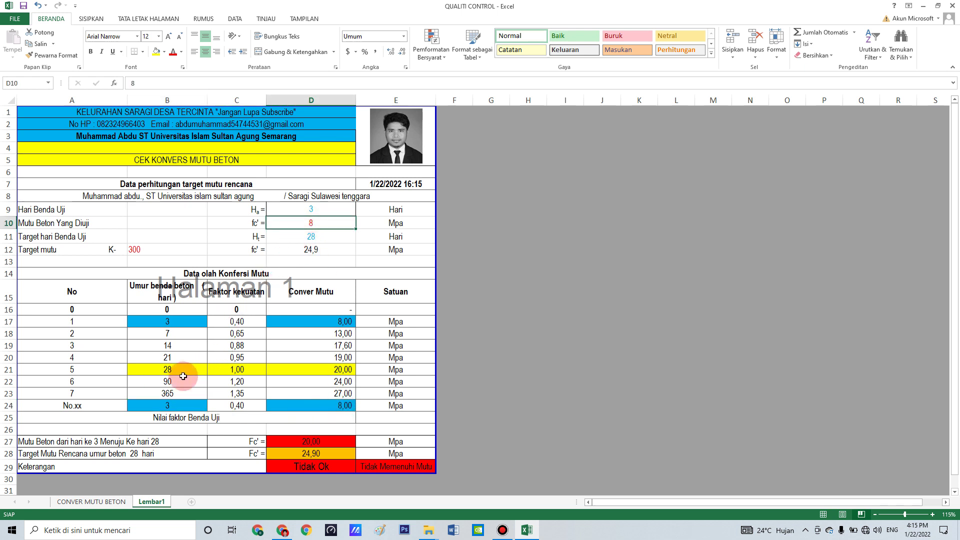
{"action": "left_click", "coordinate": [167, 369]}
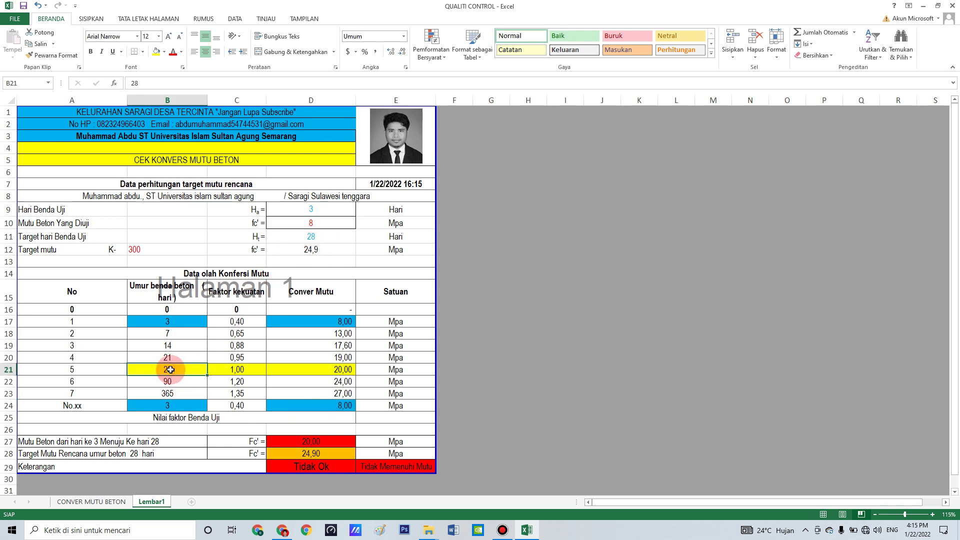
{"action": "left_click", "coordinate": [287, 369]}
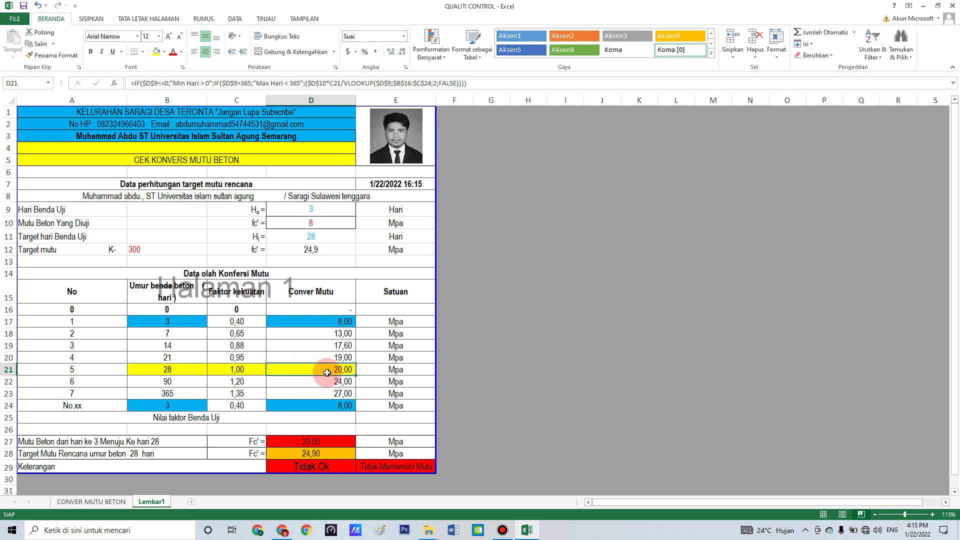
{"action": "left_click", "coordinate": [211, 368]}
{"action": "left_click", "coordinate": [341, 369]}
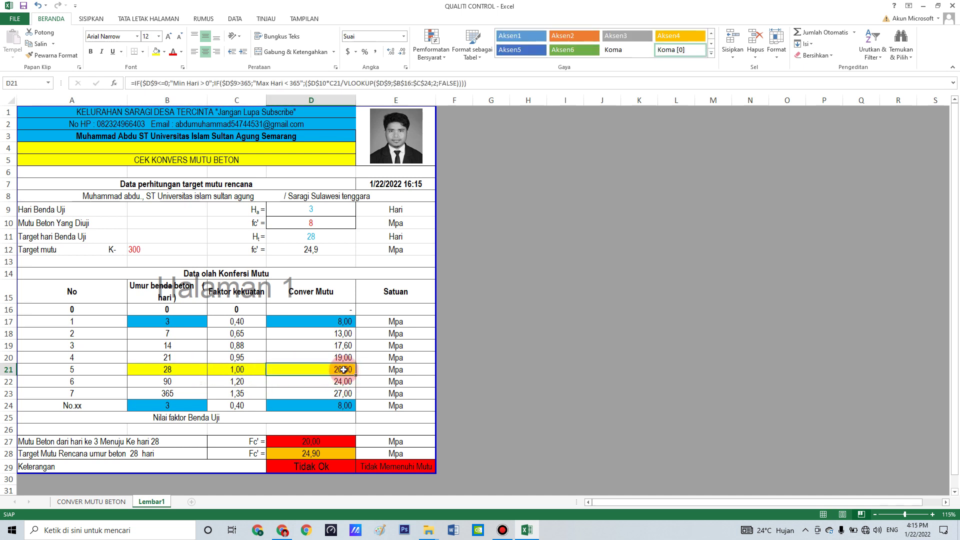
{"action": "left_click", "coordinate": [316, 443]}
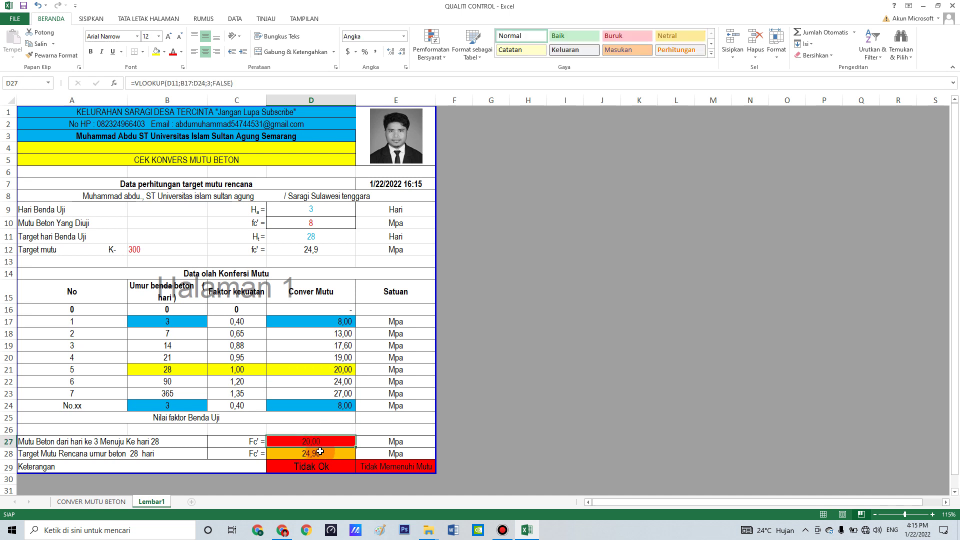
{"action": "left_click", "coordinate": [320, 451]}
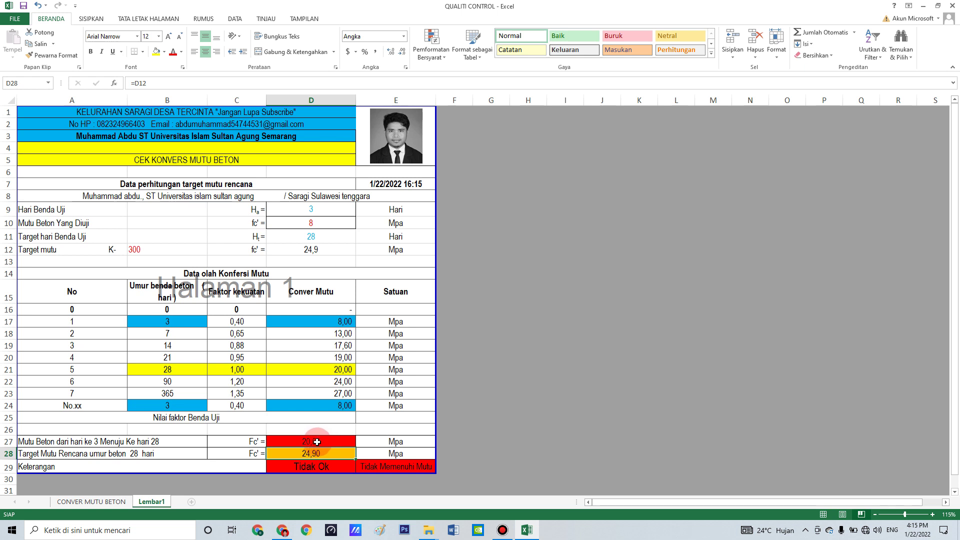
{"action": "left_click", "coordinate": [317, 441]}
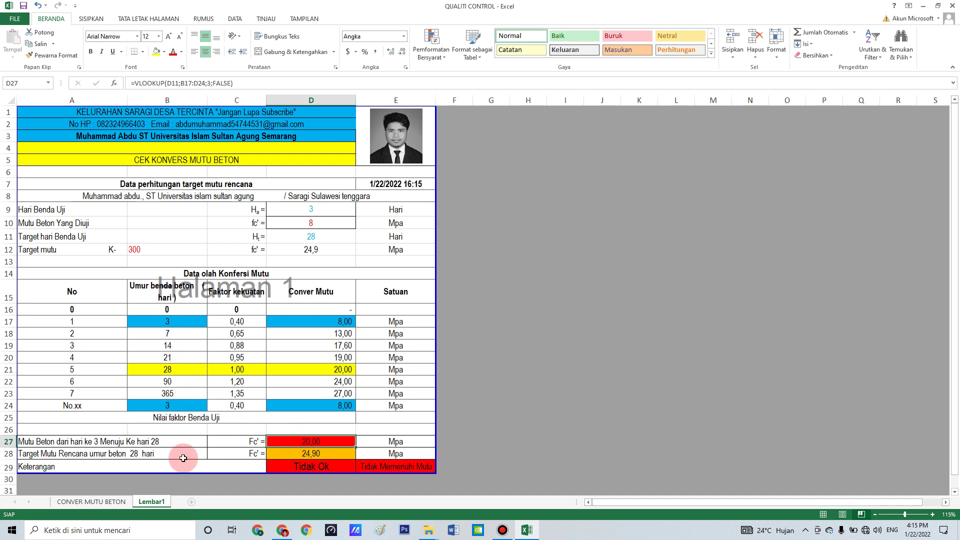
{"action": "left_click", "coordinate": [324, 453]}
{"action": "left_click", "coordinate": [319, 440]}
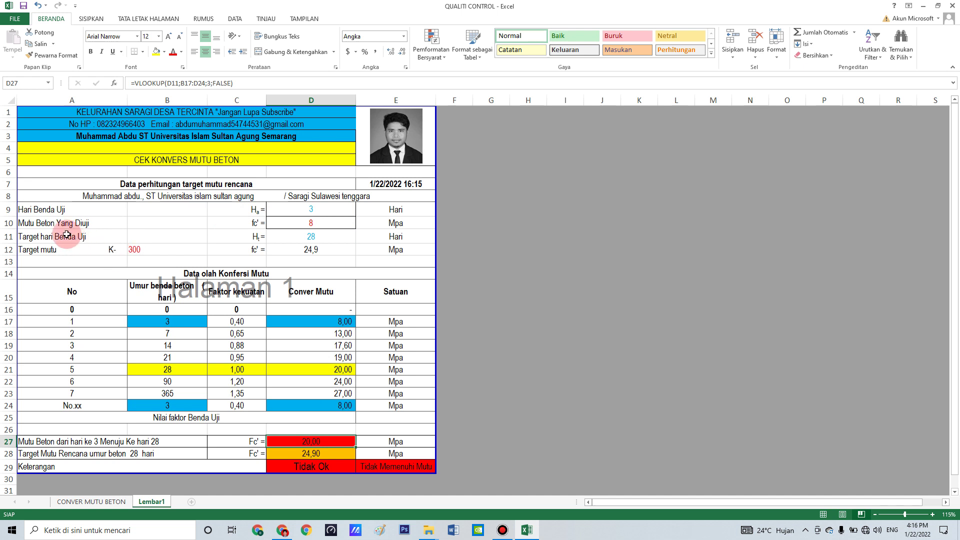
{"action": "left_click", "coordinate": [319, 208]}
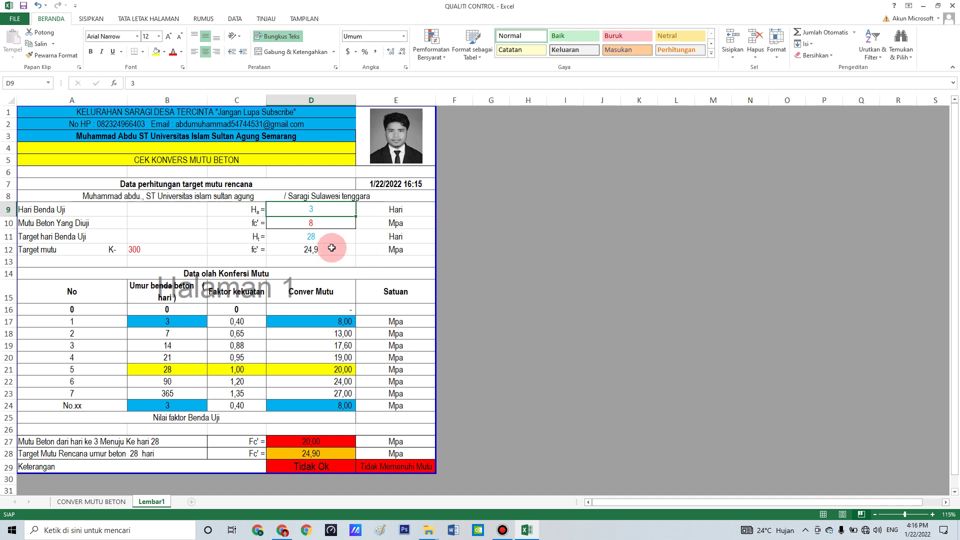
- Set the tested concrete strength in D10 to 10 MPa and compare the converted strength in D27 with the planned target in D28
{"action": "left_click", "coordinate": [316, 237]}
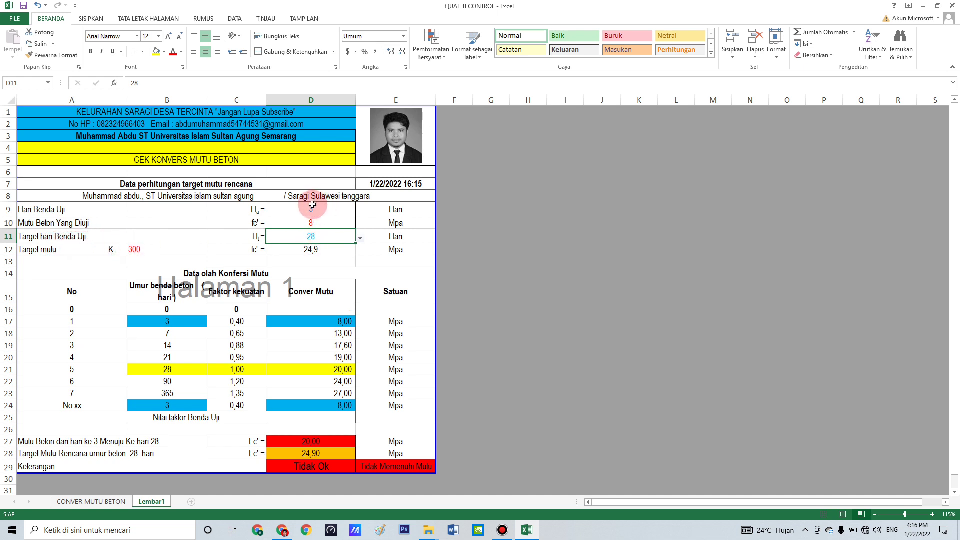
{"action": "left_click", "coordinate": [314, 220]}
{"action": "type", "text": "10"}
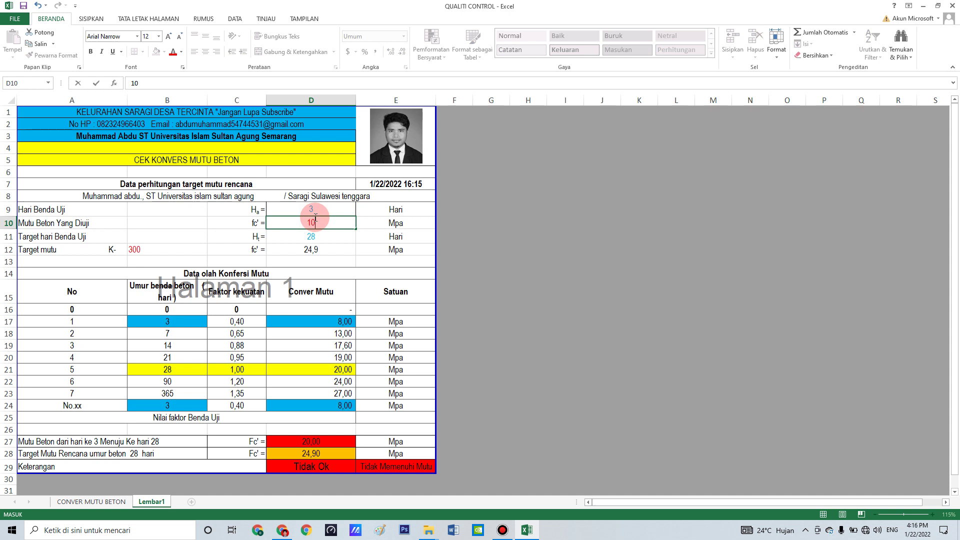
{"action": "key", "text": "Return"}
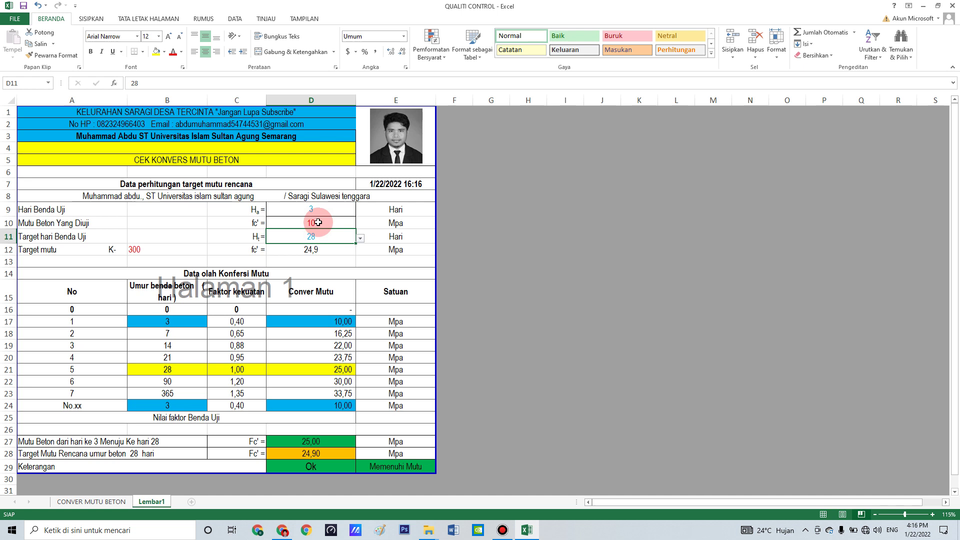
{"action": "left_click", "coordinate": [320, 438]}
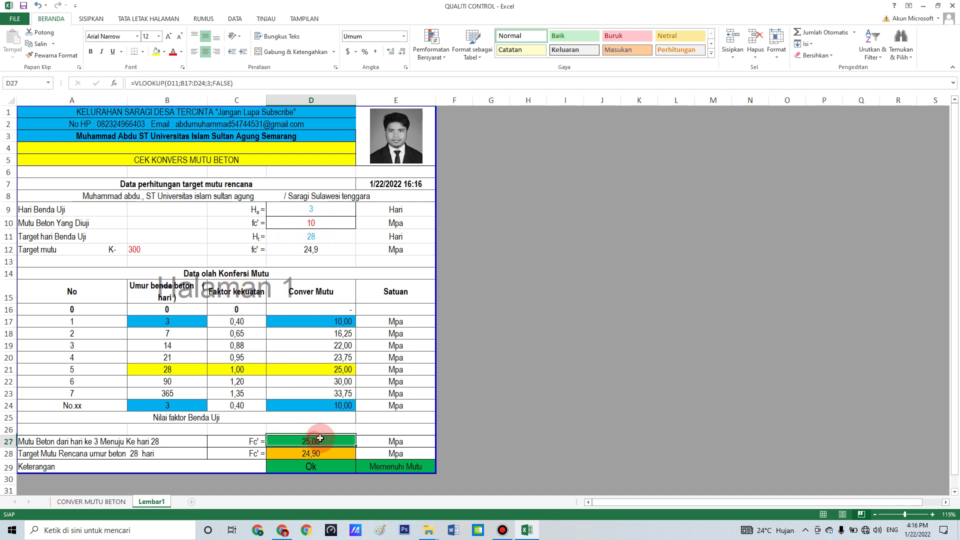
{"action": "left_click", "coordinate": [315, 452]}
{"action": "left_click", "coordinate": [315, 440]}
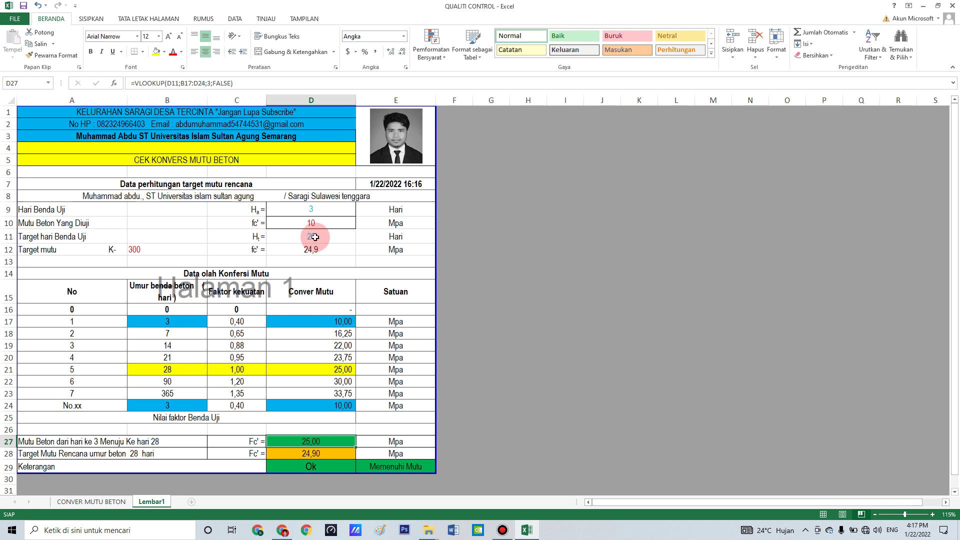
- Set the specimen age in D9 to 60 days
{"action": "left_click", "coordinate": [347, 210]}
{"action": "type", "text": "60"}
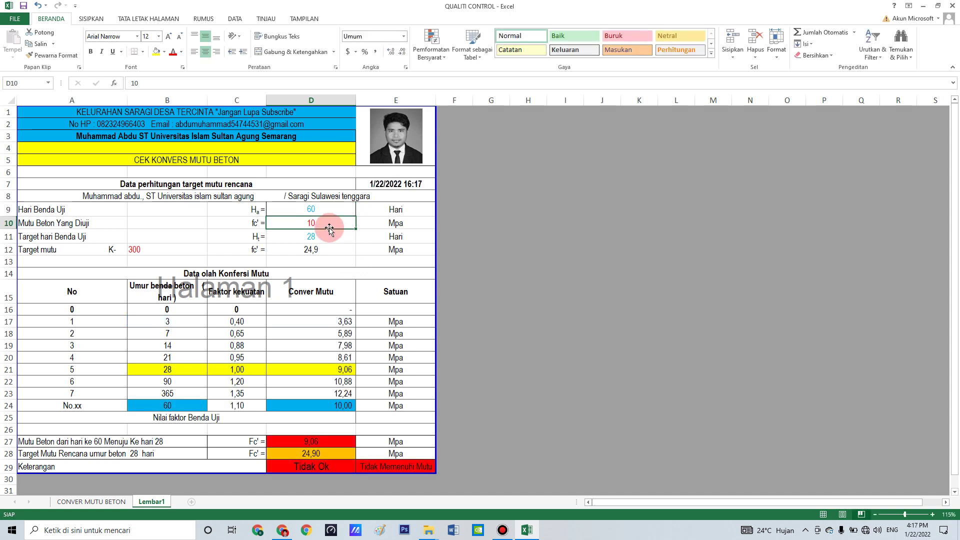
{"action": "left_click", "coordinate": [315, 239]}
{"action": "left_click", "coordinate": [318, 225]}
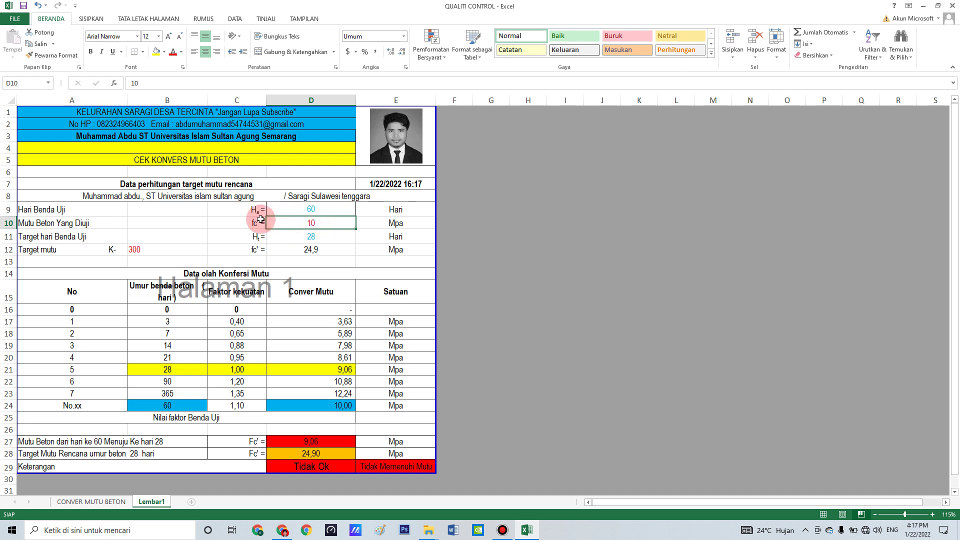
{"action": "left_click", "coordinate": [314, 211]}
{"action": "key", "text": "Return"}
{"action": "left_click", "coordinate": [313, 208]}
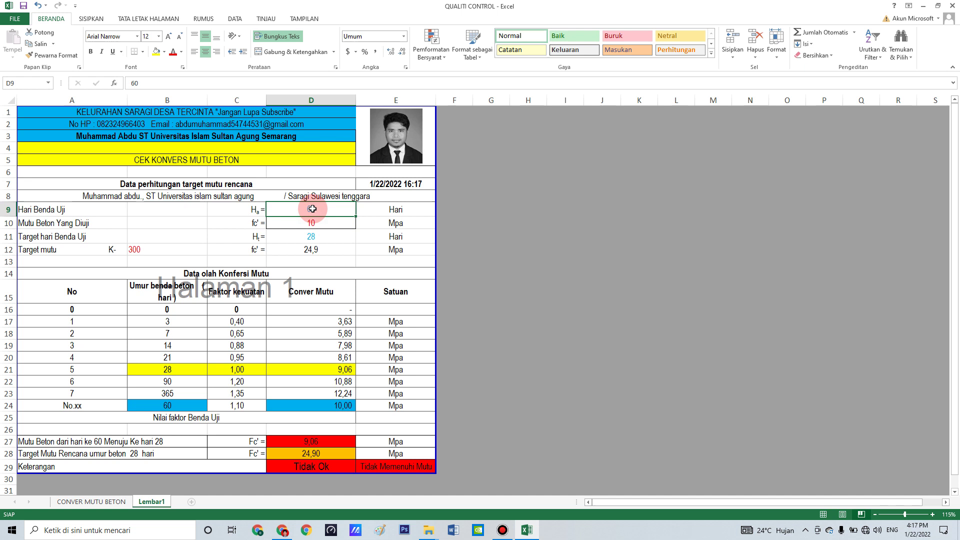
- Set the tested concrete strength in D10 to 35 MPa and check the conversions in D24 and D21 against the planned target in D28
{"action": "left_click", "coordinate": [324, 224]}
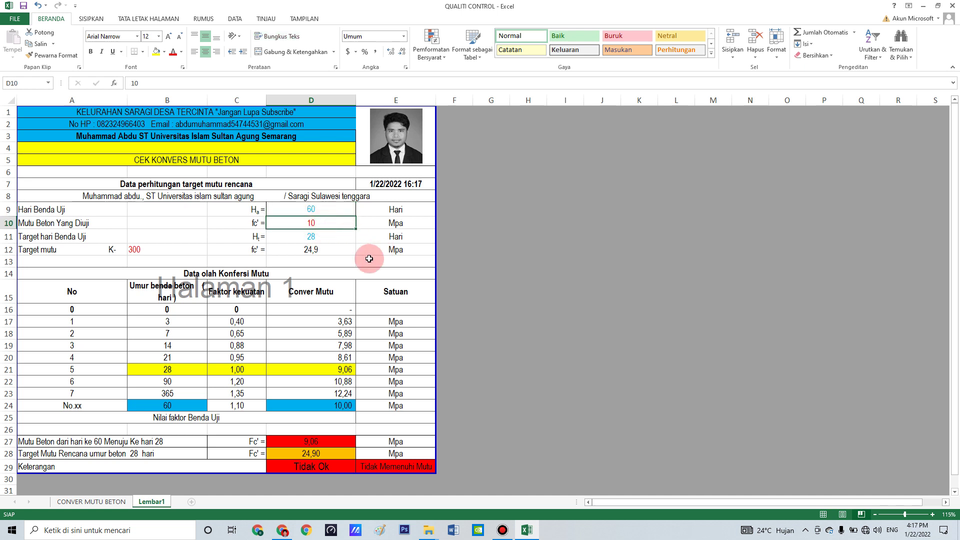
{"action": "type", "text": "35"}
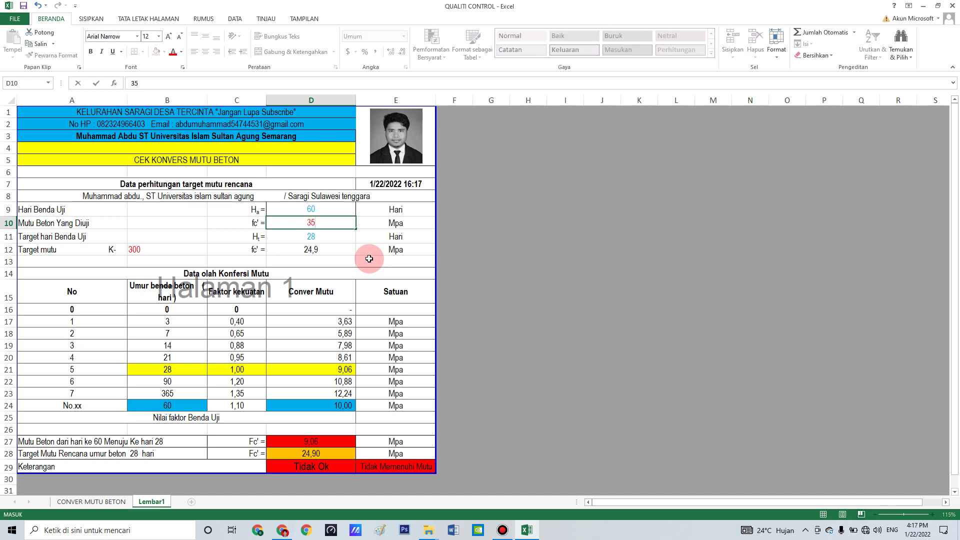
{"action": "left_click", "coordinate": [339, 249]}
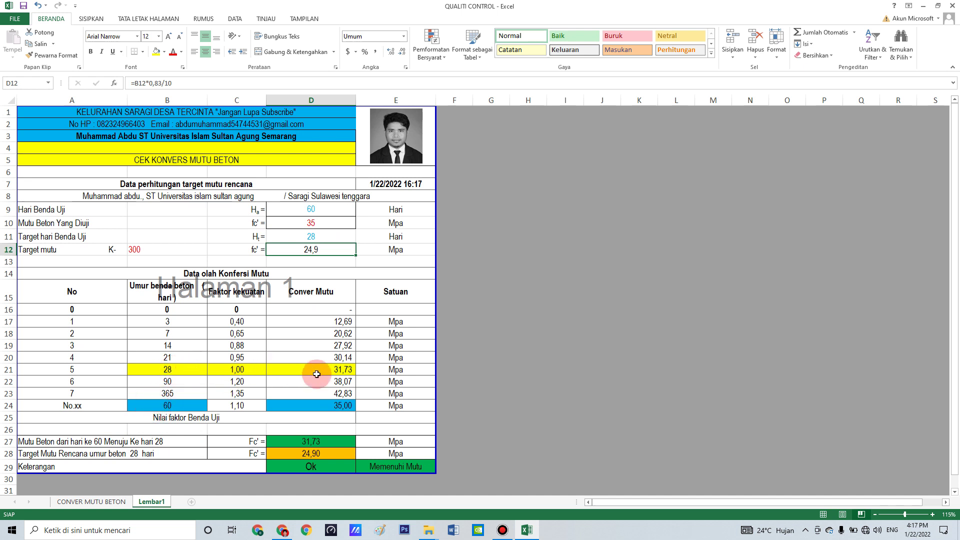
{"action": "left_click", "coordinate": [333, 405]}
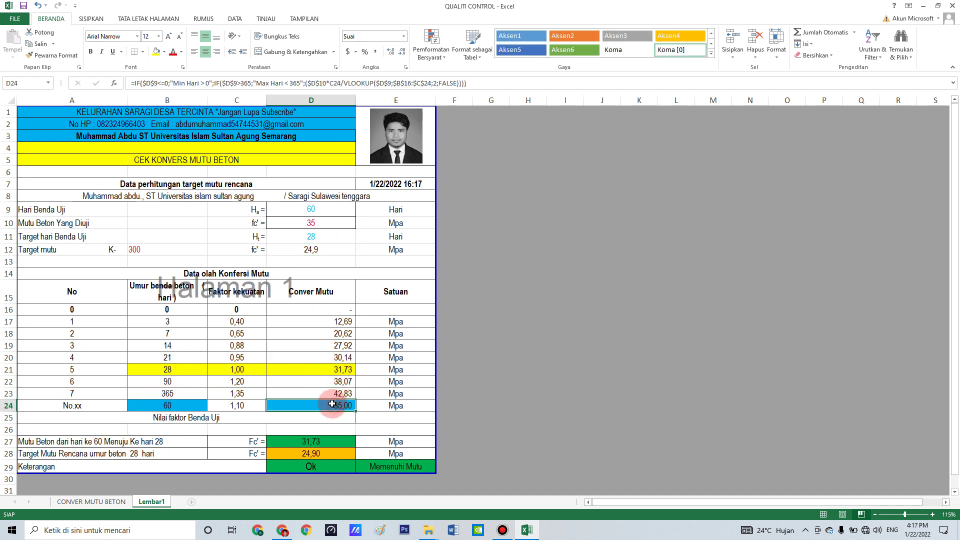
{"action": "left_click", "coordinate": [328, 368]}
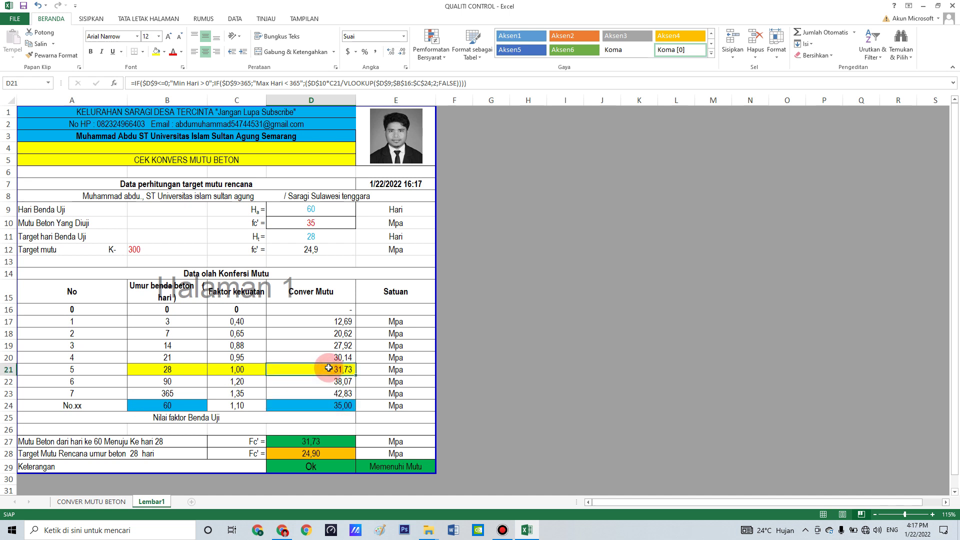
{"action": "left_click", "coordinate": [325, 455]}
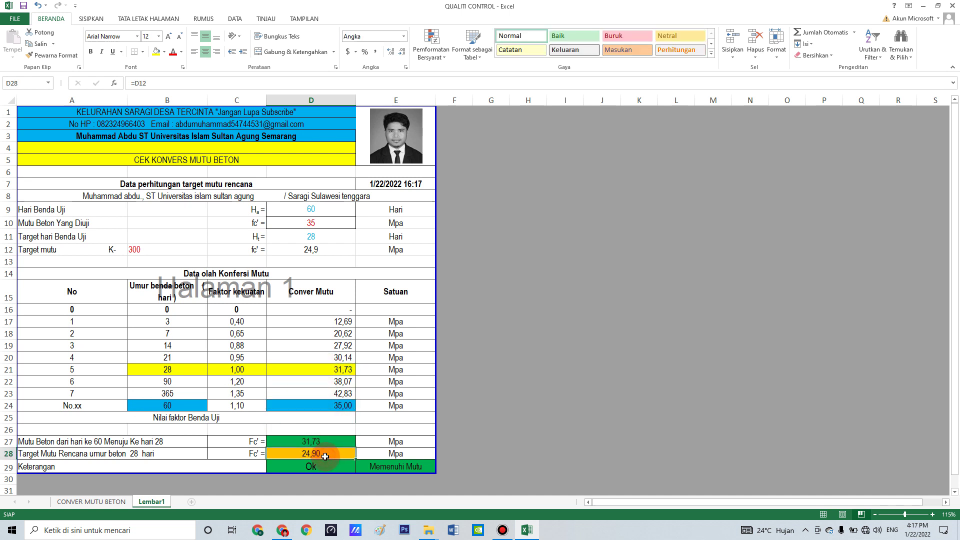
- Set the tested concrete strength in D10 to 27 MPa and trace the conversion from the specimen age in D9 through D24 to D21
{"action": "left_click", "coordinate": [323, 222]}
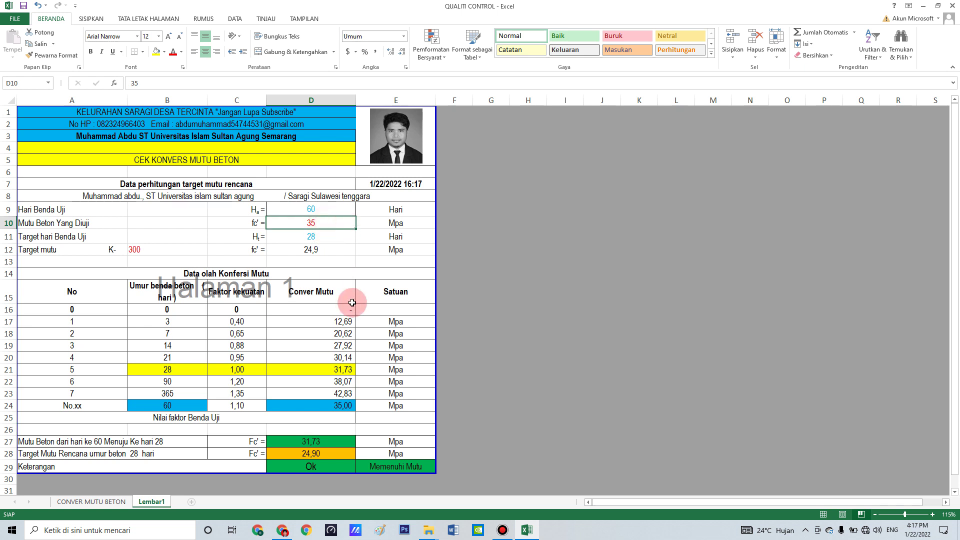
{"action": "type", "text": "27"}
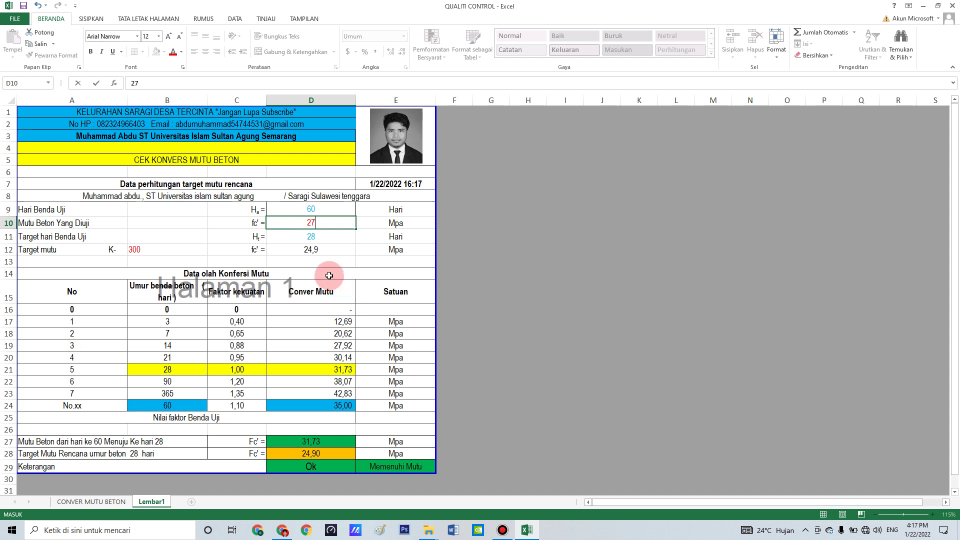
{"action": "left_click", "coordinate": [331, 209]}
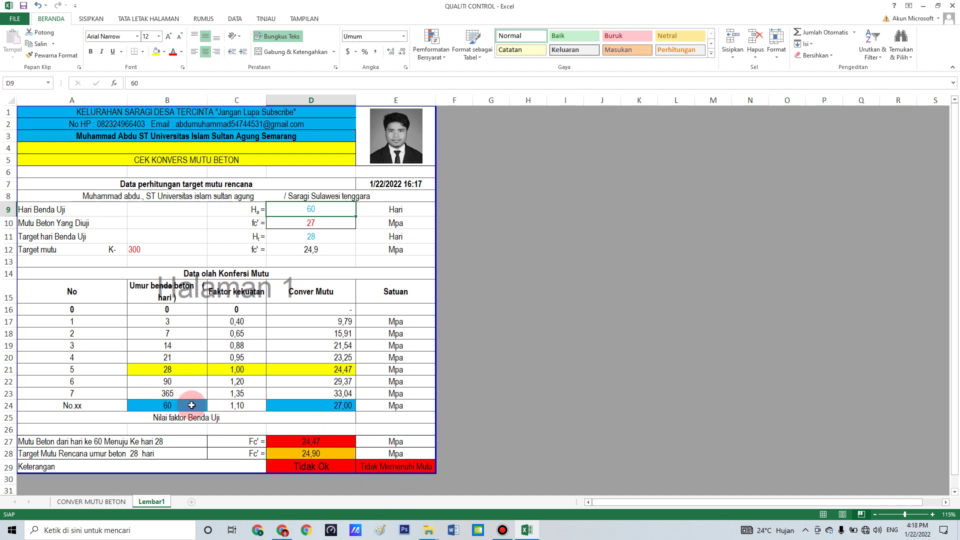
{"action": "left_click", "coordinate": [338, 406]}
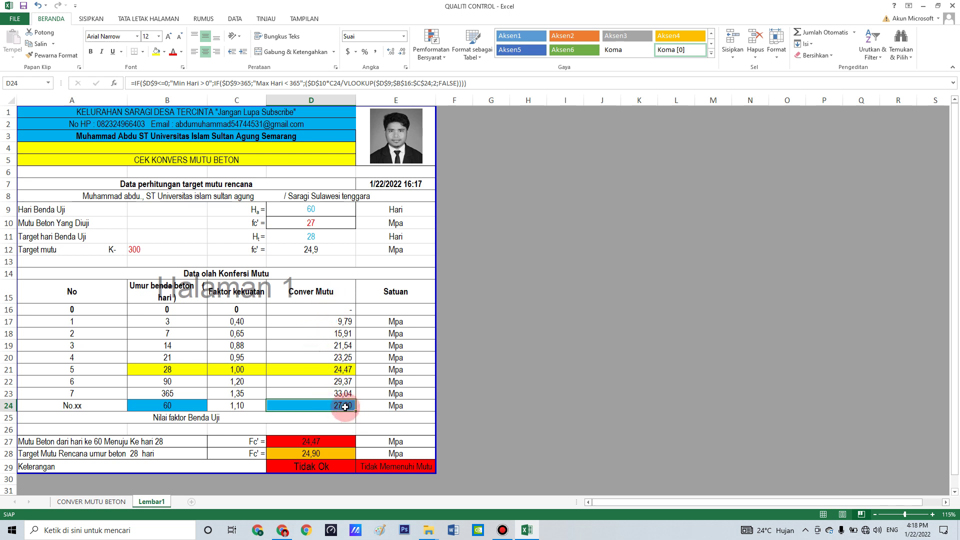
{"action": "left_click", "coordinate": [309, 211]}
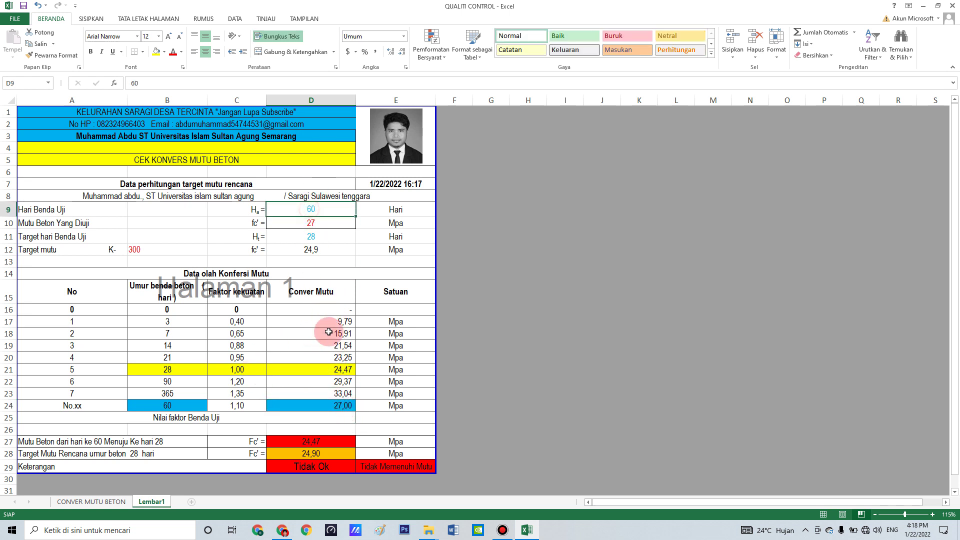
{"action": "left_click", "coordinate": [313, 404]}
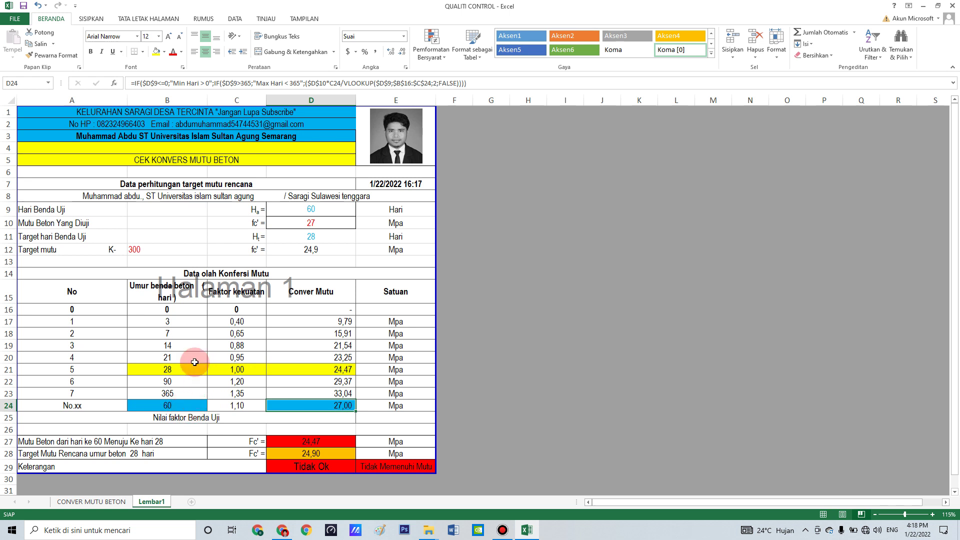
{"action": "left_click", "coordinate": [299, 368]}
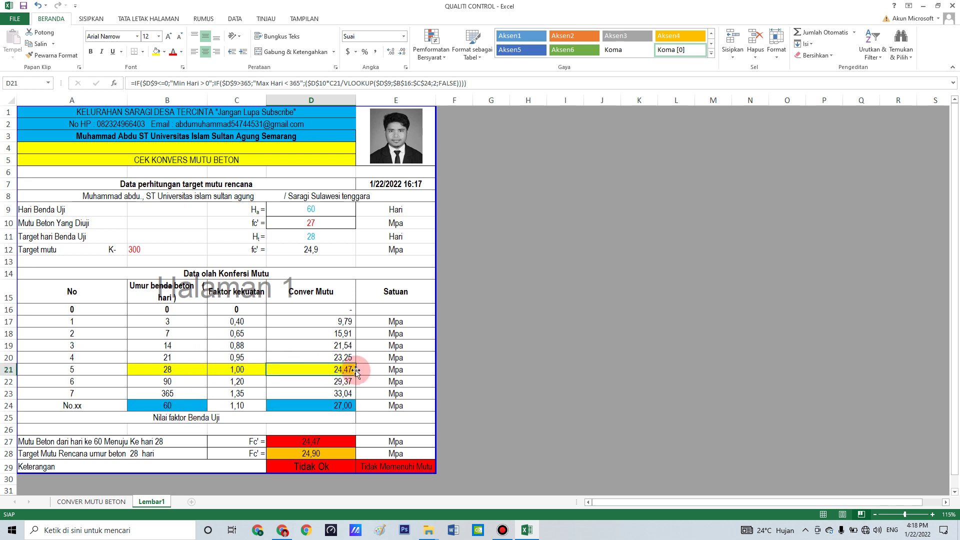